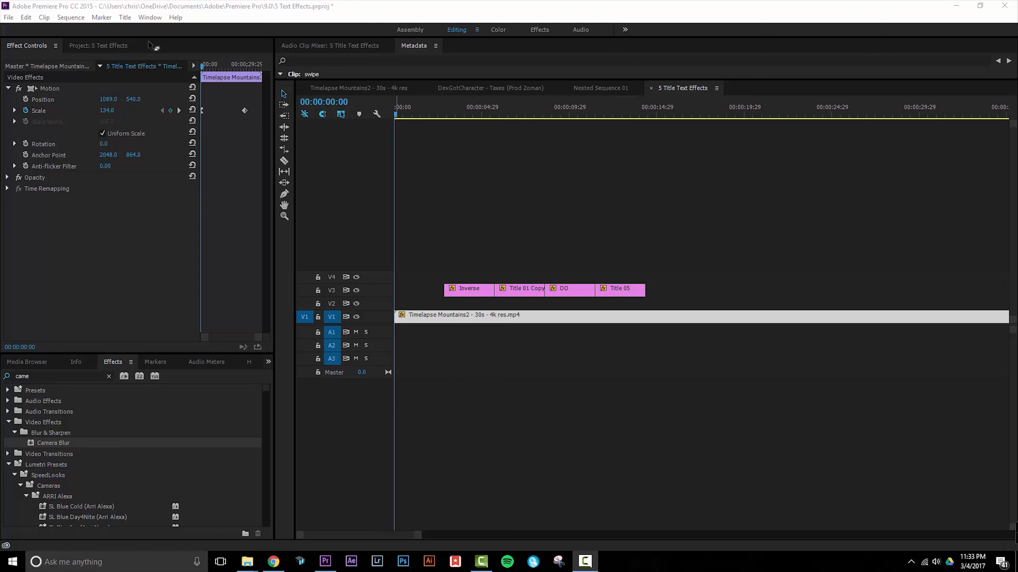
Create a new default still title named Swipe and add the text "SWIPE" near the middle of the frame.
{"action": "left_click", "coordinate": [125, 19]}
{"action": "mouse_move", "coordinate": [137, 48]}
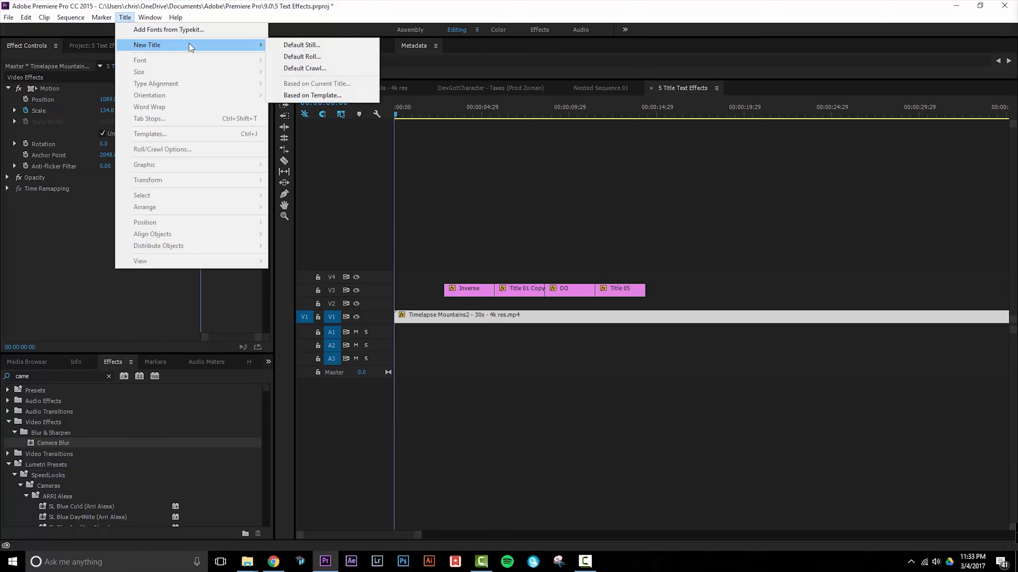
{"action": "left_click", "coordinate": [307, 45]}
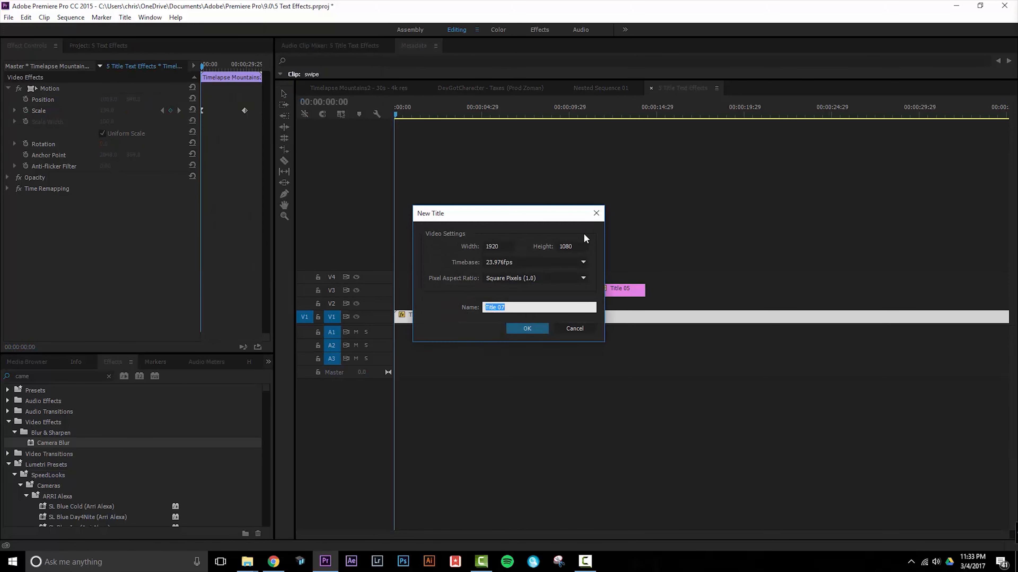
{"action": "type", "text": "Swipe"}
{"action": "left_click", "coordinate": [529, 328]}
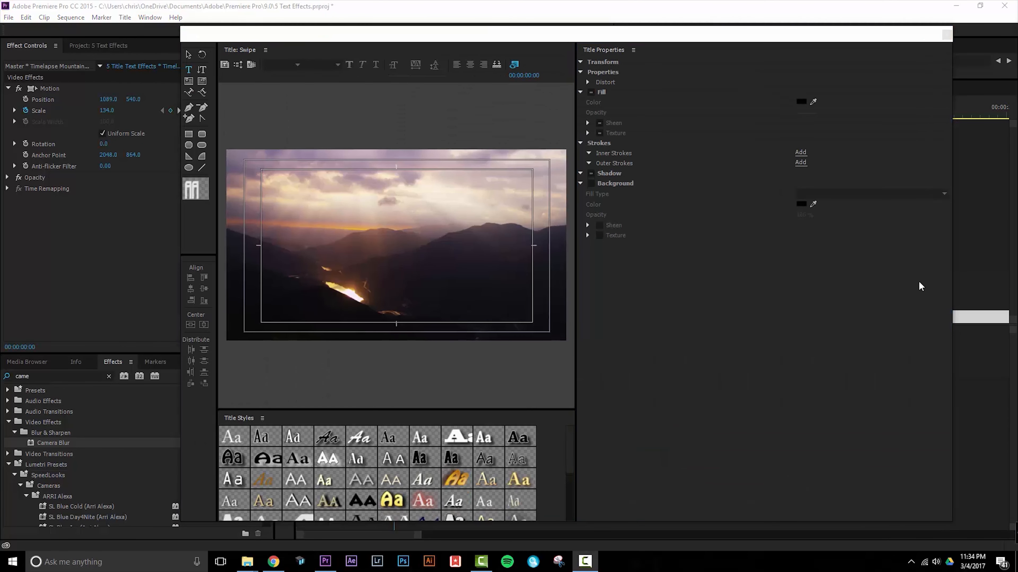
{"action": "left_click", "coordinate": [320, 235]}
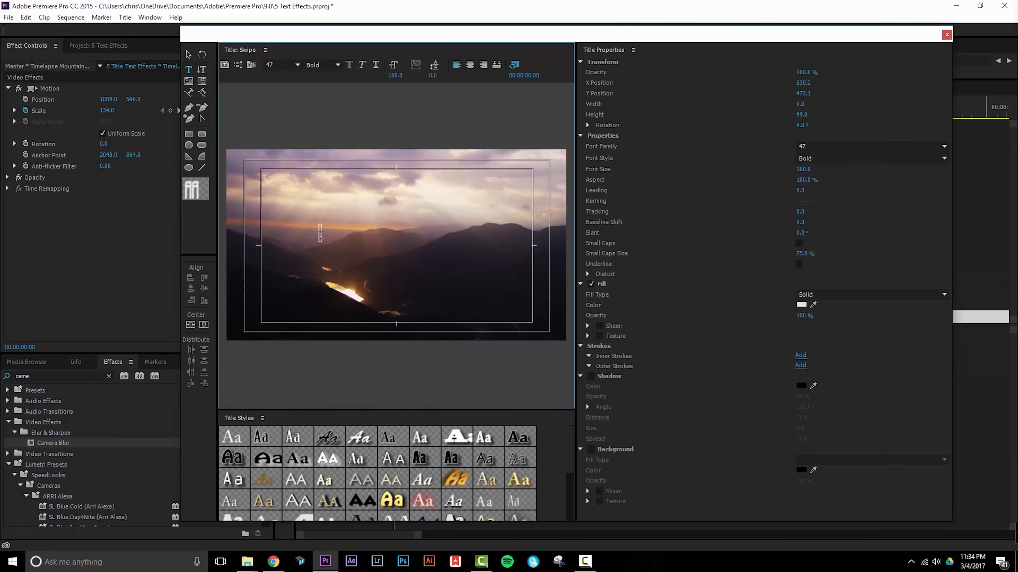
{"action": "type", "text": "SWIPE"}
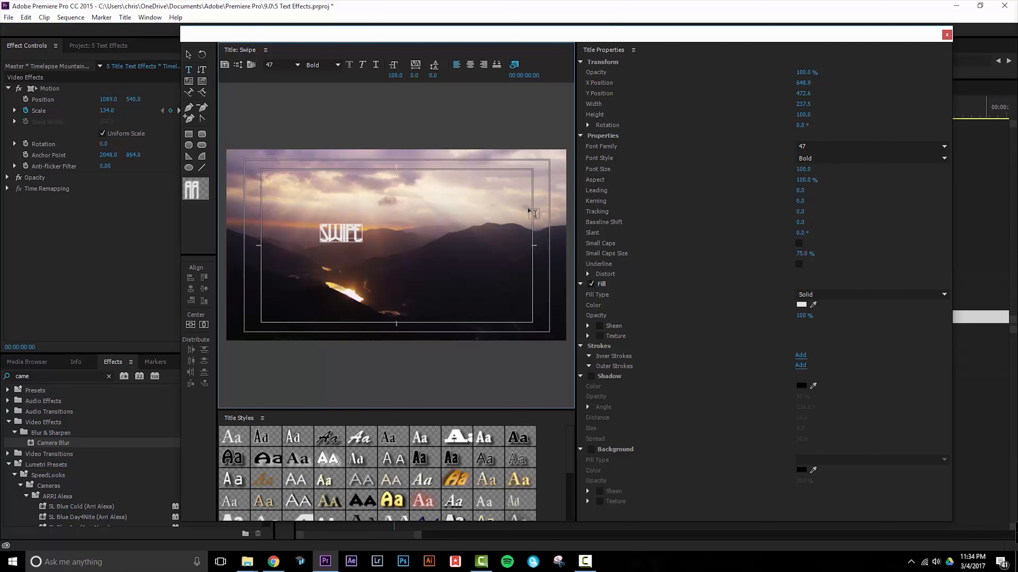
Set the SWIPE text's font to Brother Deluxe 1350 Font and its size to 251.
{"action": "mouse_move", "coordinate": [362, 233]}
{"action": "left_mouse_down"}
{"action": "mouse_move", "coordinate": [322, 233]}
{"action": "mouse_move", "coordinate": [380, 237]}
{"action": "left_mouse_up"}
{"action": "left_click", "coordinate": [313, 231]}
{"action": "left_click", "coordinate": [865, 147]}
{"action": "left_click", "coordinate": [944, 146]}
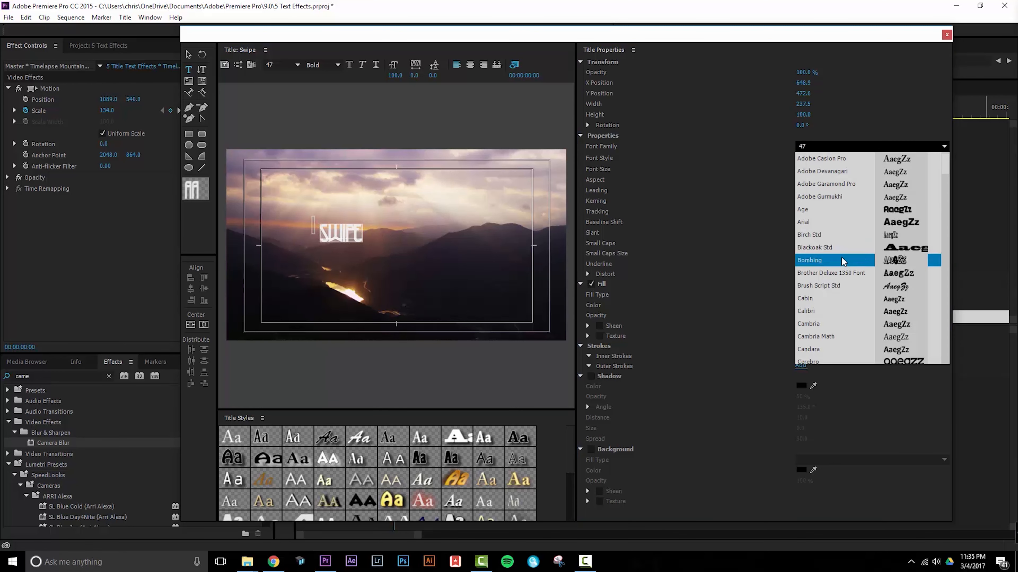
{"action": "left_click", "coordinate": [836, 276]}
{"action": "left_click_drag", "start_coordinate": [803, 169], "coordinate": [864, 168]}
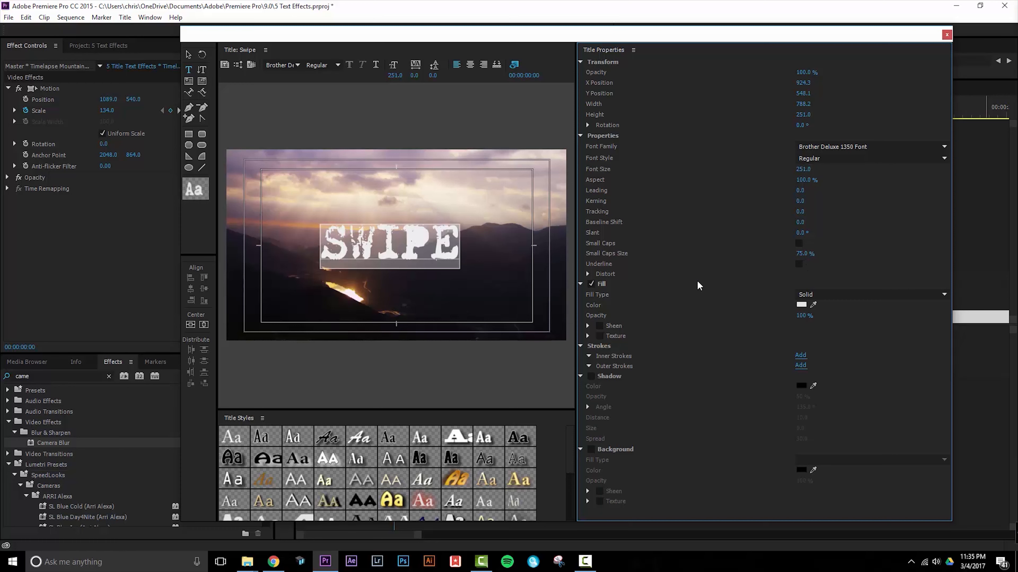
Center the SWIPE text horizontally and vertically in the frame and close the title designer.
{"action": "left_click", "coordinate": [190, 326]}
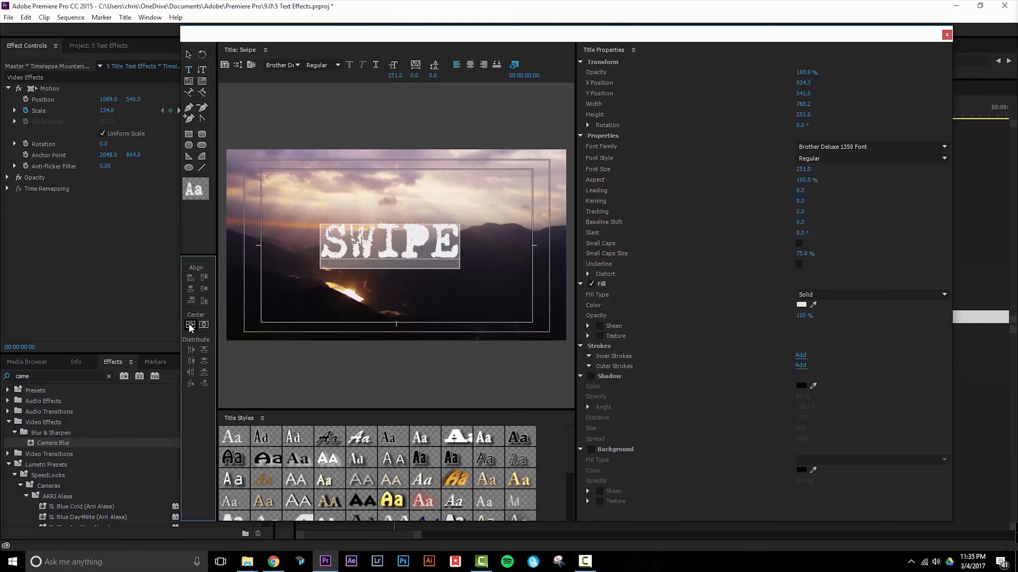
{"action": "left_click", "coordinate": [204, 325]}
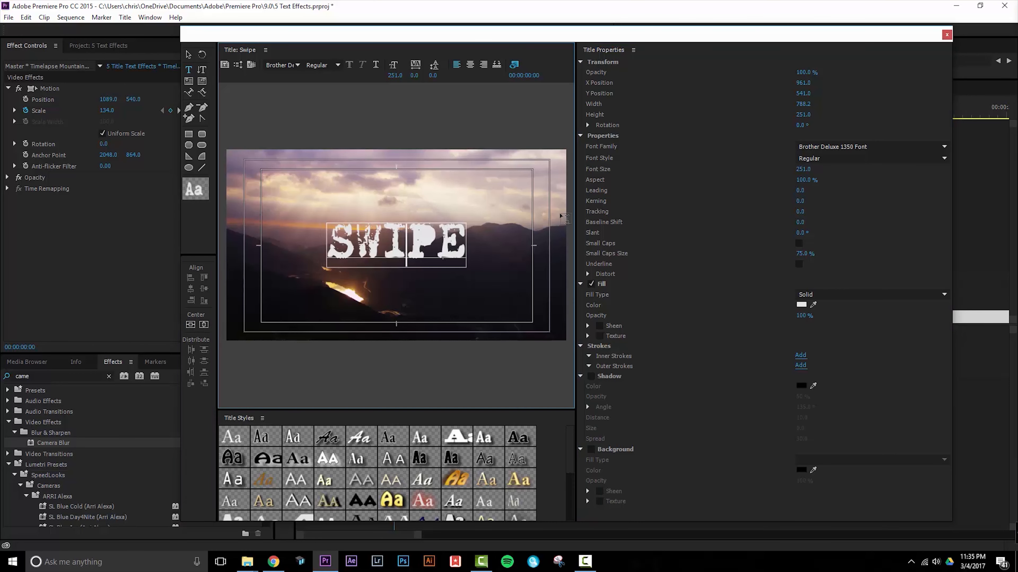
{"action": "left_click", "coordinate": [946, 35]}
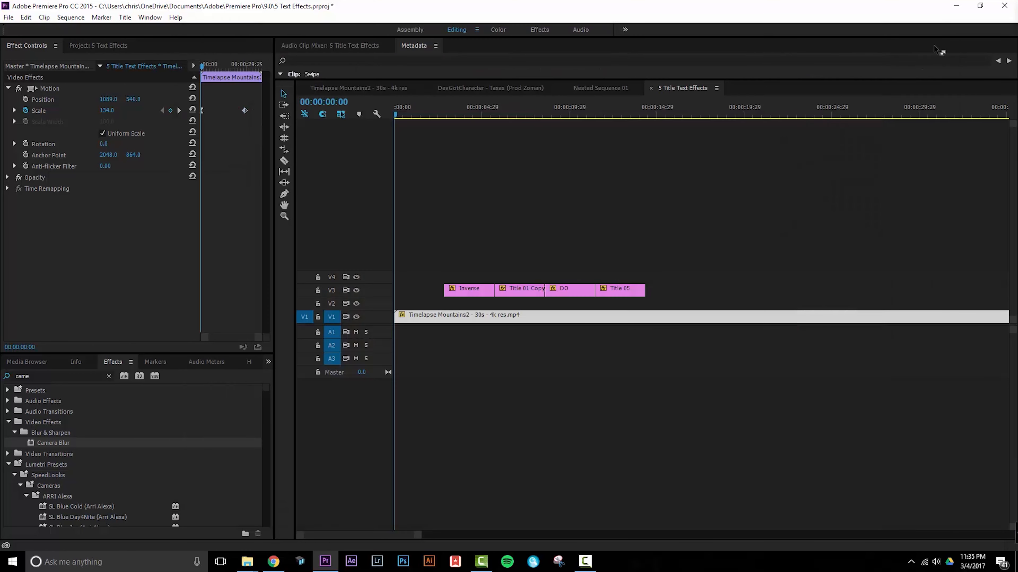
Place the new Swipe title on V3 at the sequence start, trimmed to end where the Inverse title begins.
{"action": "left_click", "coordinate": [98, 47]}
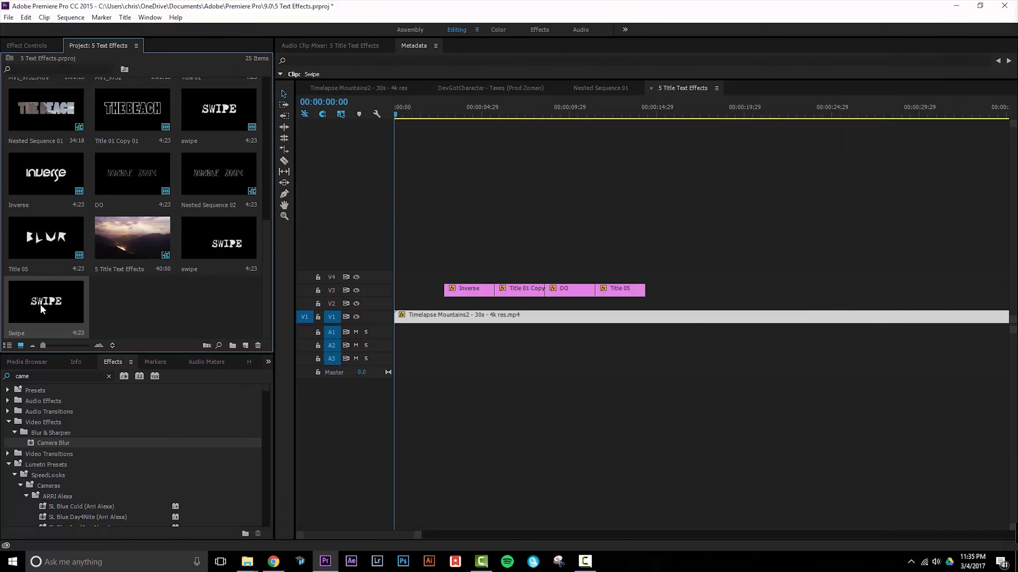
{"action": "left_click_drag", "start_coordinate": [317, 251], "coordinate": [404, 276]}
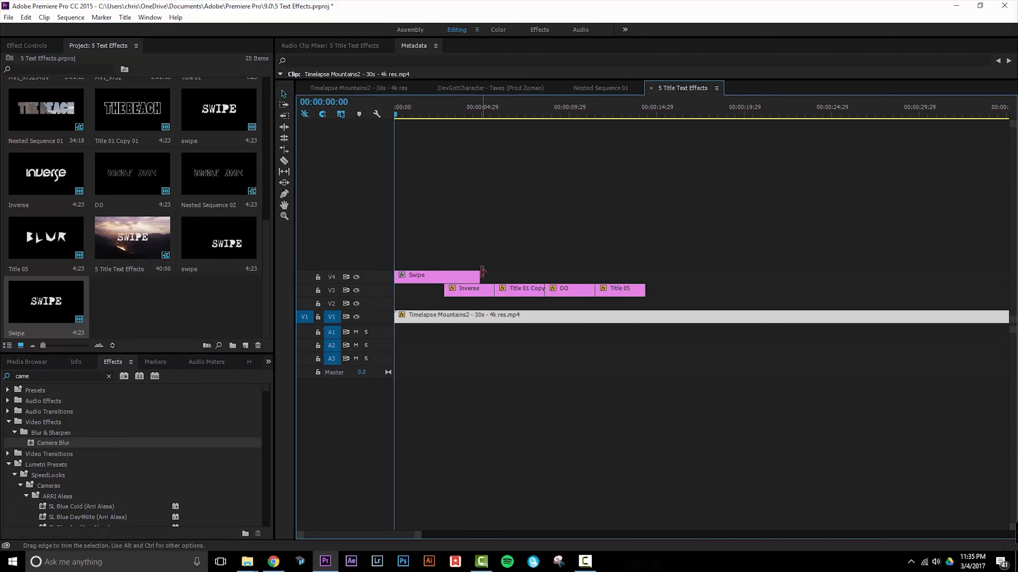
{"action": "left_click_drag", "start_coordinate": [471, 277], "coordinate": [428, 293]}
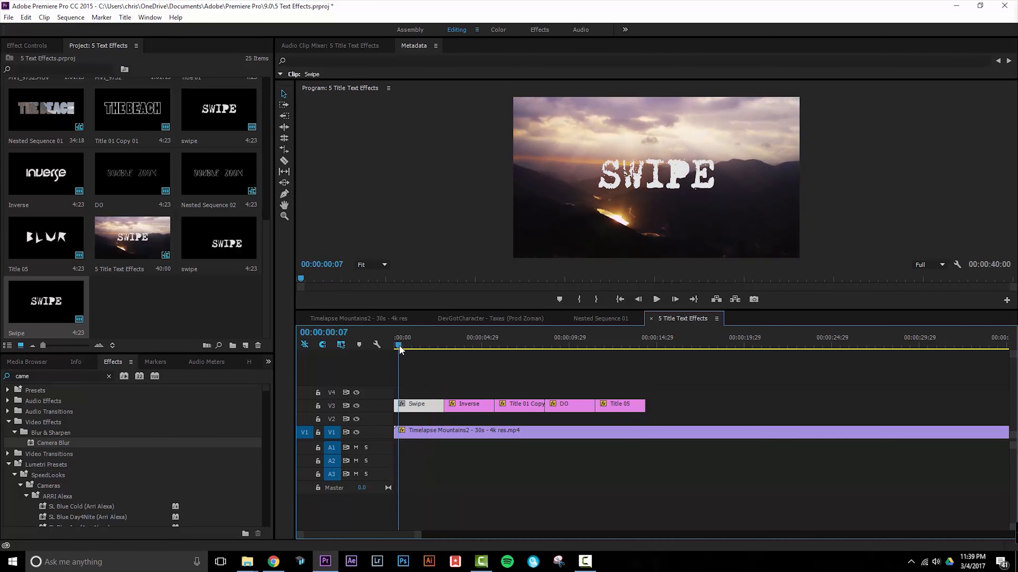
{"action": "mouse_move", "coordinate": [399, 351]}
{"action": "left_mouse_down"}
{"action": "mouse_move", "coordinate": [437, 348]}
{"action": "mouse_move", "coordinate": [412, 348]}
{"action": "left_mouse_up"}
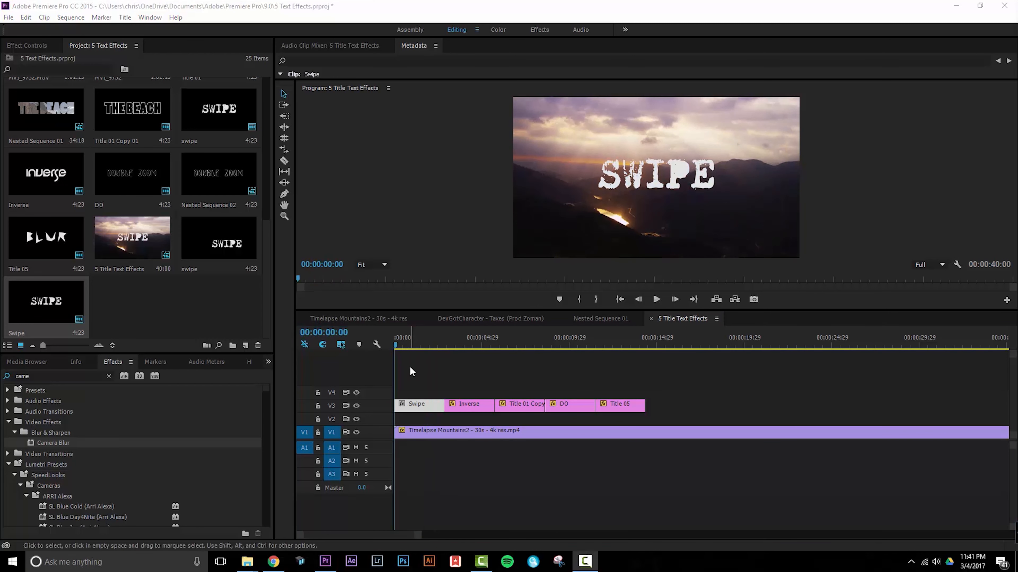
Find the Transform effect under Distort and apply it to the Swipe title clip.
{"action": "left_click", "coordinate": [108, 377]}
{"action": "left_click", "coordinate": [93, 374]}
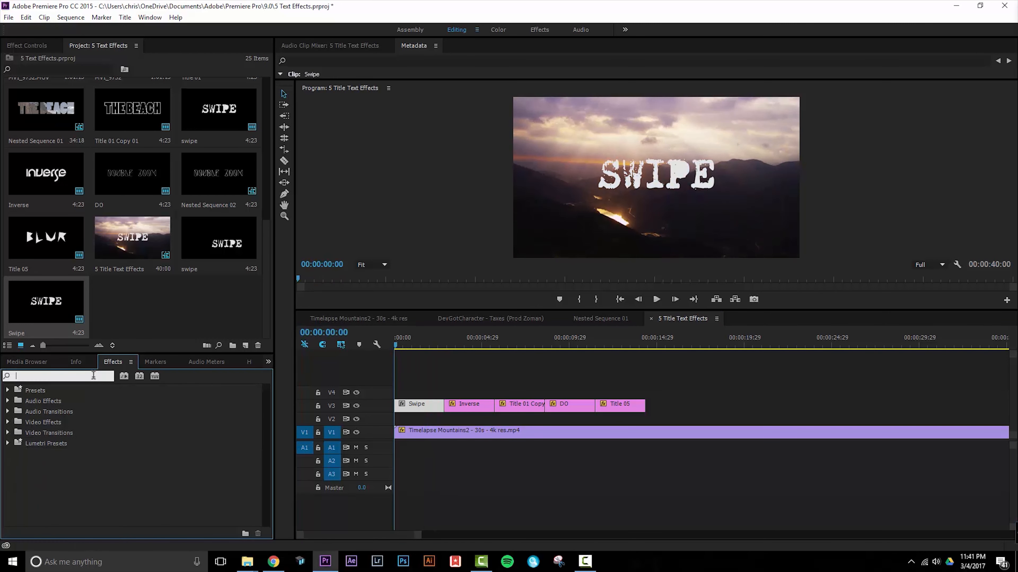
{"action": "type", "text": "transfo"}
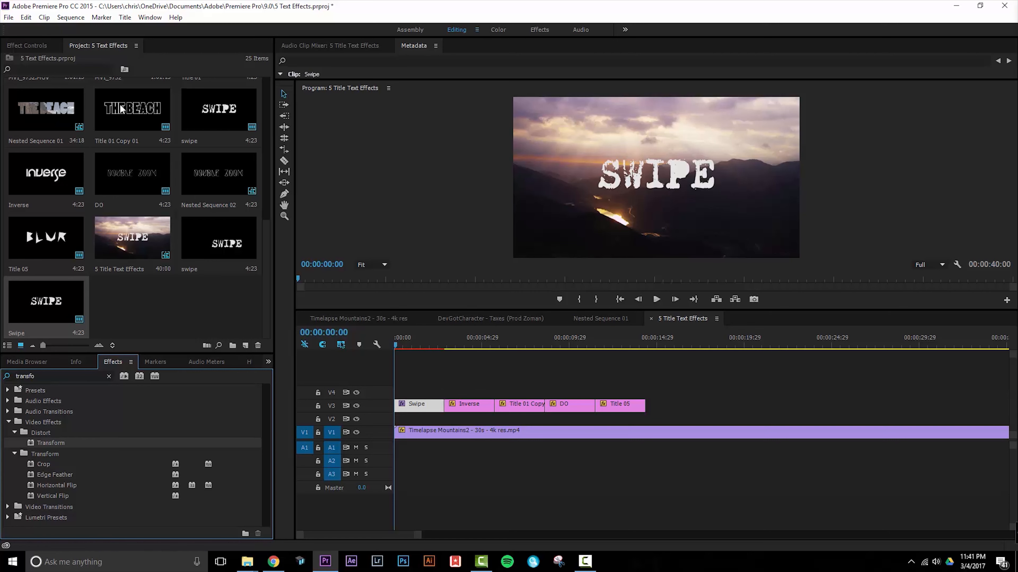
Keyframe the Transform effect's Position at the clip start, with X at about -507 so the text sits off-screen.
{"action": "left_click", "coordinate": [32, 45]}
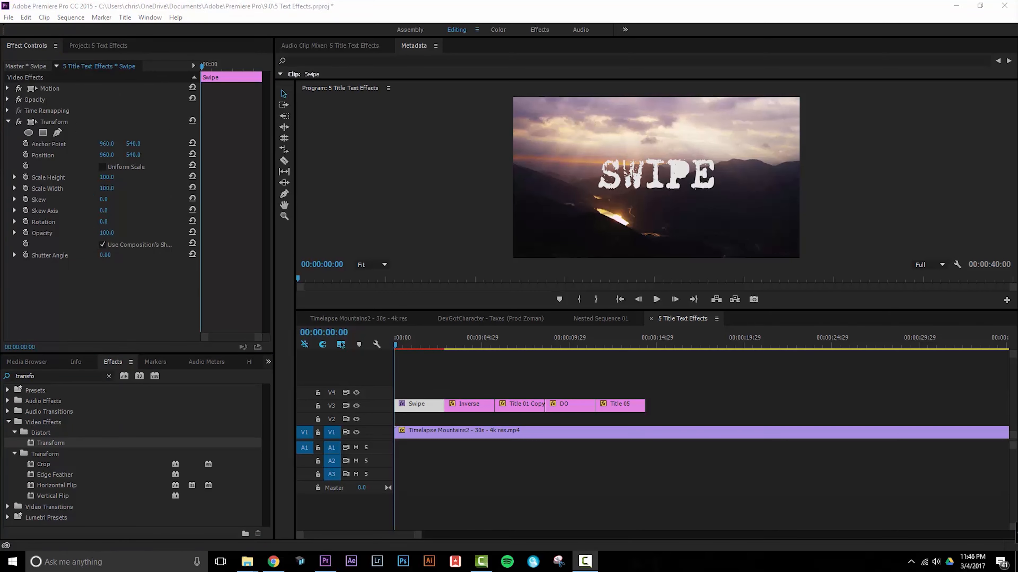
{"action": "left_click", "coordinate": [25, 155]}
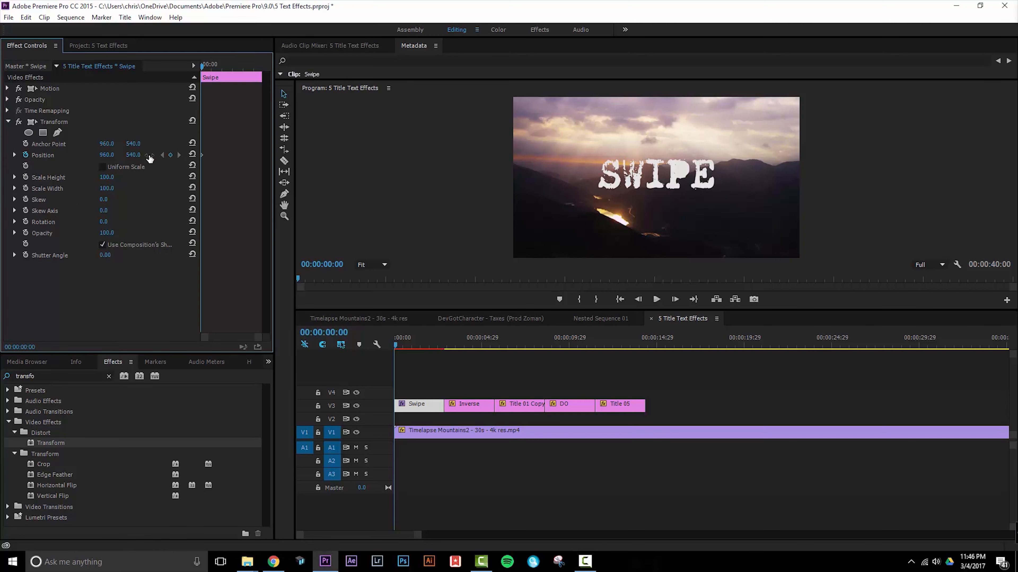
{"action": "left_click_drag", "start_coordinate": [206, 71], "coordinate": [2, 159]}
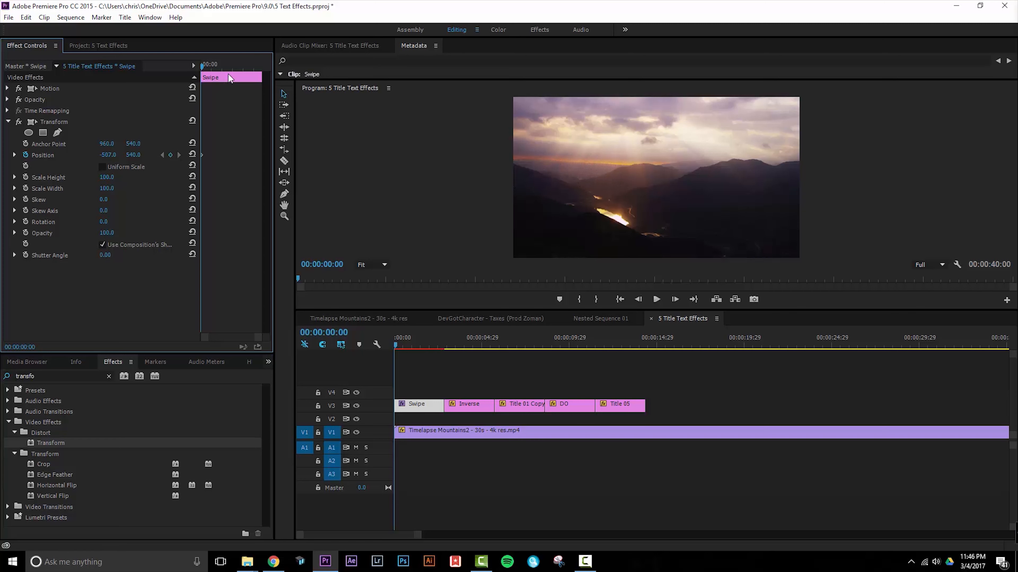
Add a Transform Position keyframe at 00:00:01:00 with X set to 960.
{"action": "key", "text": "Right"}
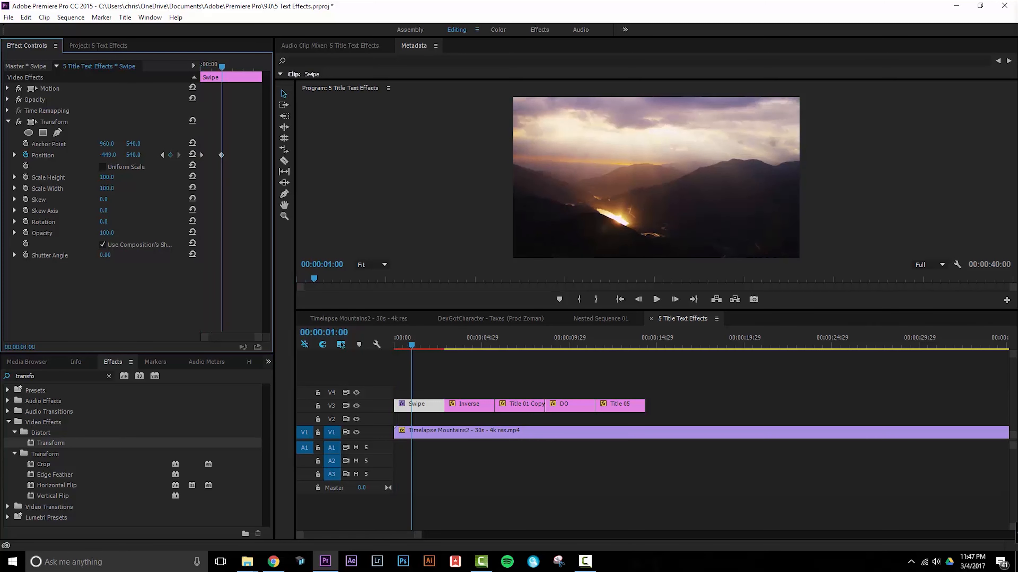
{"action": "left_click_drag", "start_coordinate": [108, 155], "coordinate": [666, 155]}
{"action": "left_click", "coordinate": [114, 153]}
{"action": "type", "text": "960"}
{"action": "key", "text": "Return"}
Add a centered Position keyframe at 00:00:02:11 and another at 00:00:02:25 with X at 2469.
{"action": "key", "text": "space"}
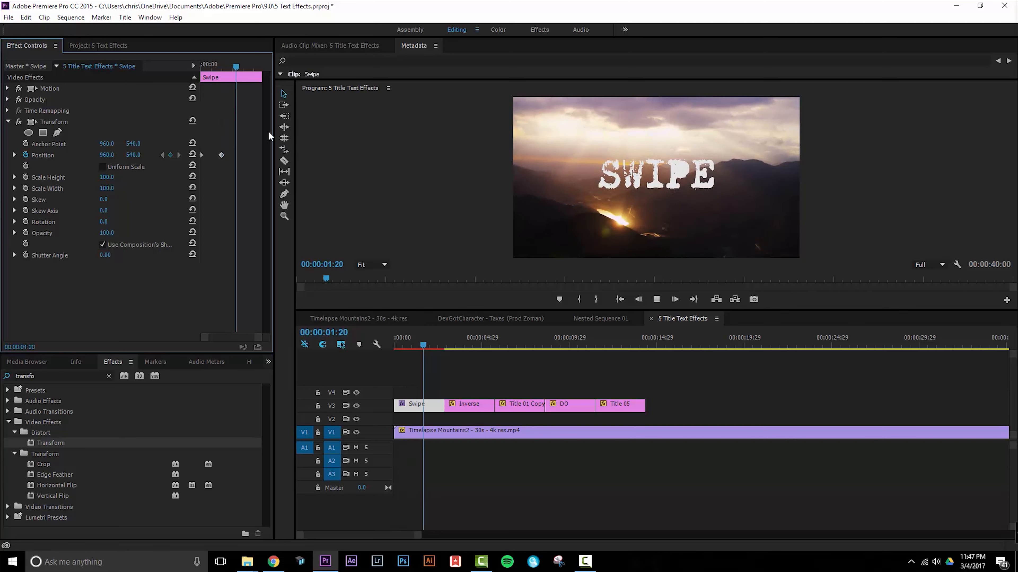
{"action": "key", "text": "space"}
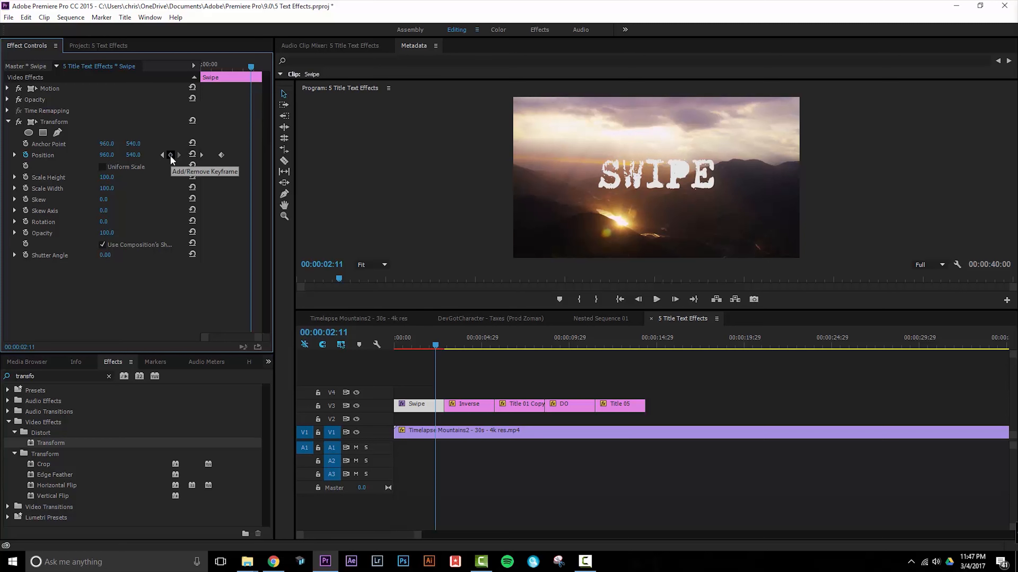
{"action": "left_click_drag", "start_coordinate": [251, 68], "coordinate": [262, 67]}
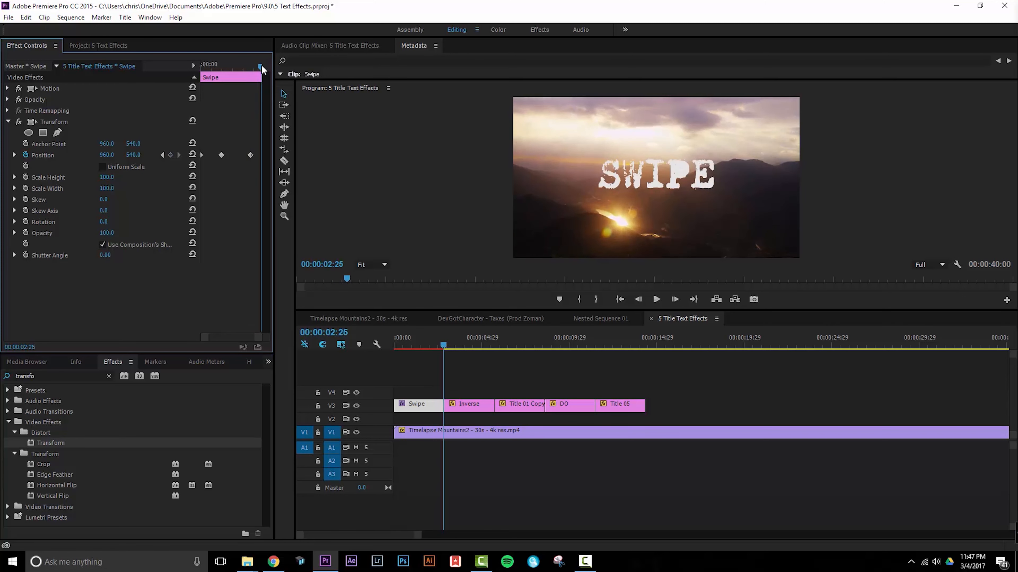
{"action": "left_click_drag", "start_coordinate": [105, 156], "coordinate": [708, 156]}
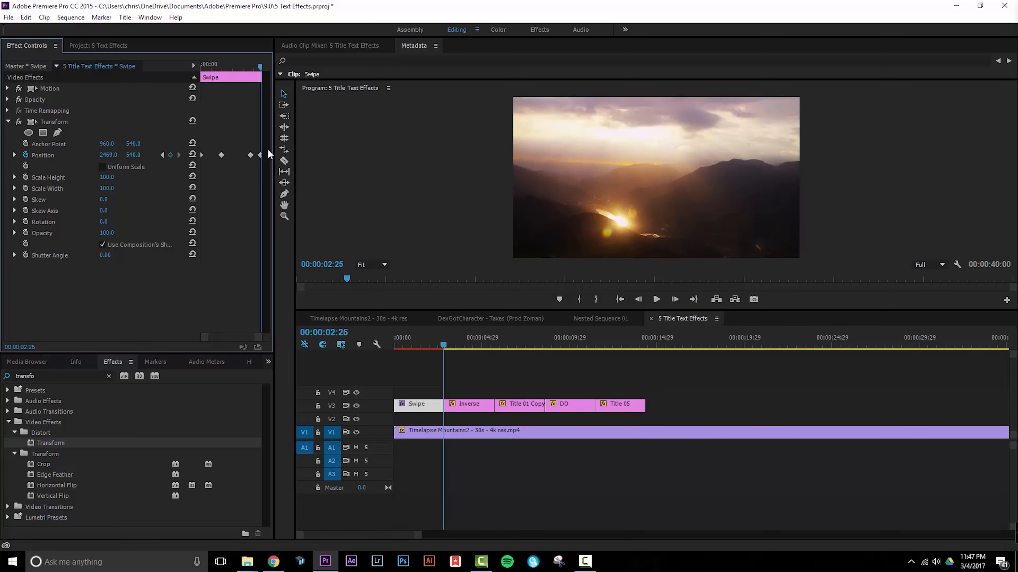
Play the sequence from the start to preview the text swiping in and out.
{"action": "key", "text": "Home"}
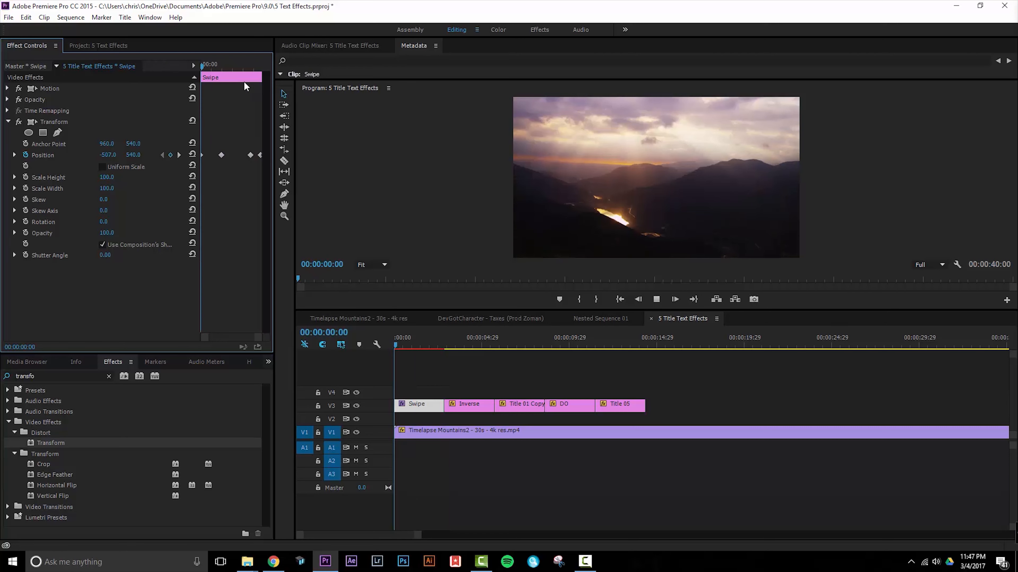
{"action": "key", "text": "space"}
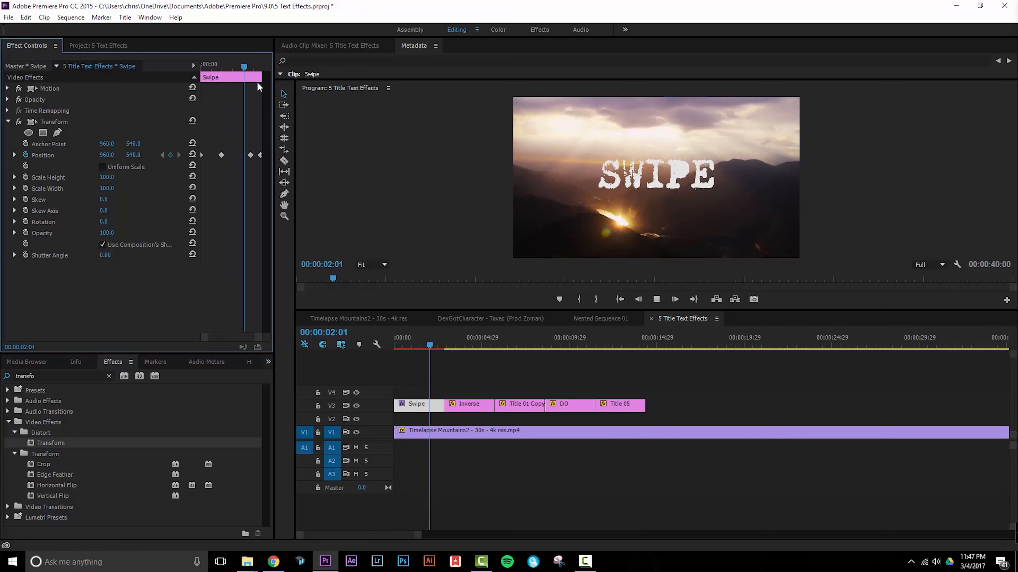
{"action": "key", "text": "space"}
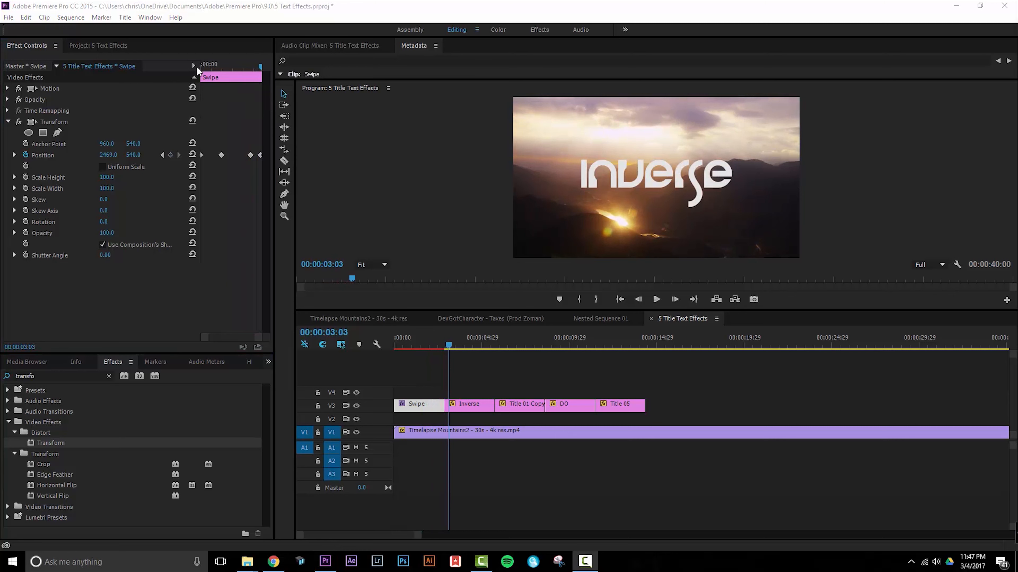
Shift the three Position keyframes after the first one earlier to tighten the swipe's timing.
{"action": "mouse_move", "coordinate": [212, 67]}
{"action": "left_mouse_down"}
{"action": "mouse_move", "coordinate": [181, 66]}
{"action": "mouse_move", "coordinate": [210, 67]}
{"action": "left_mouse_up"}
{"action": "left_click_drag", "start_coordinate": [221, 155], "coordinate": [251, 156]}
{"action": "left_click_drag", "start_coordinate": [211, 67], "coordinate": [259, 67]}
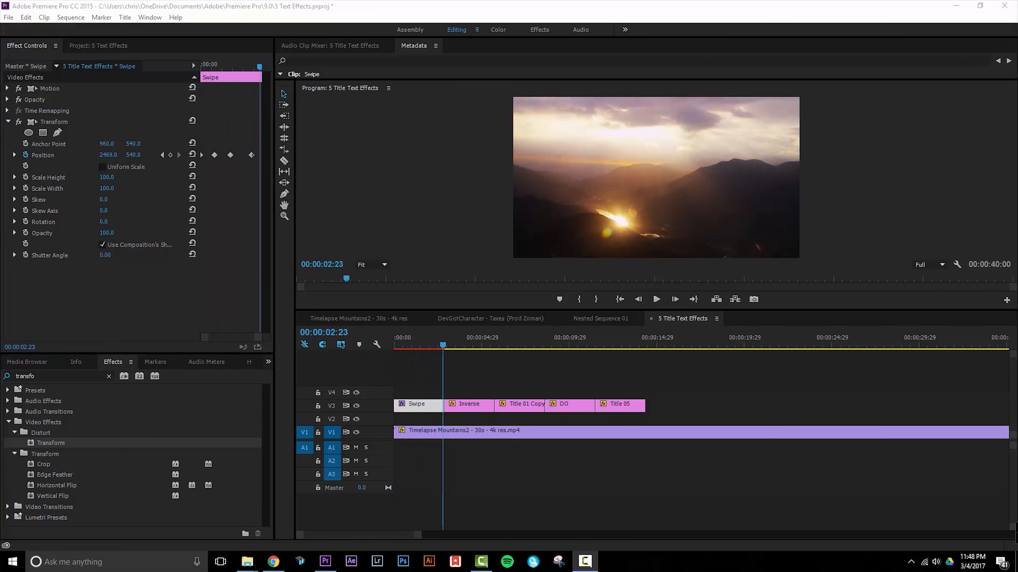
Set the temporal interpolation of the two middle Position keyframes to Auto Bezier.
{"action": "left_click_drag", "start_coordinate": [213, 145], "coordinate": [233, 155]}
{"action": "right_click", "coordinate": [231, 156]}
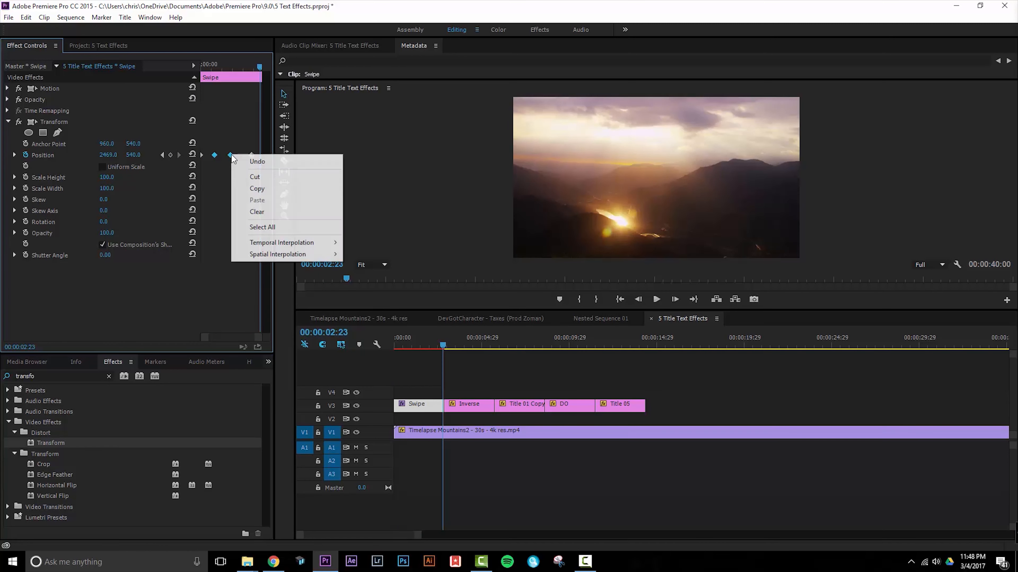
{"action": "mouse_move", "coordinate": [313, 246]}
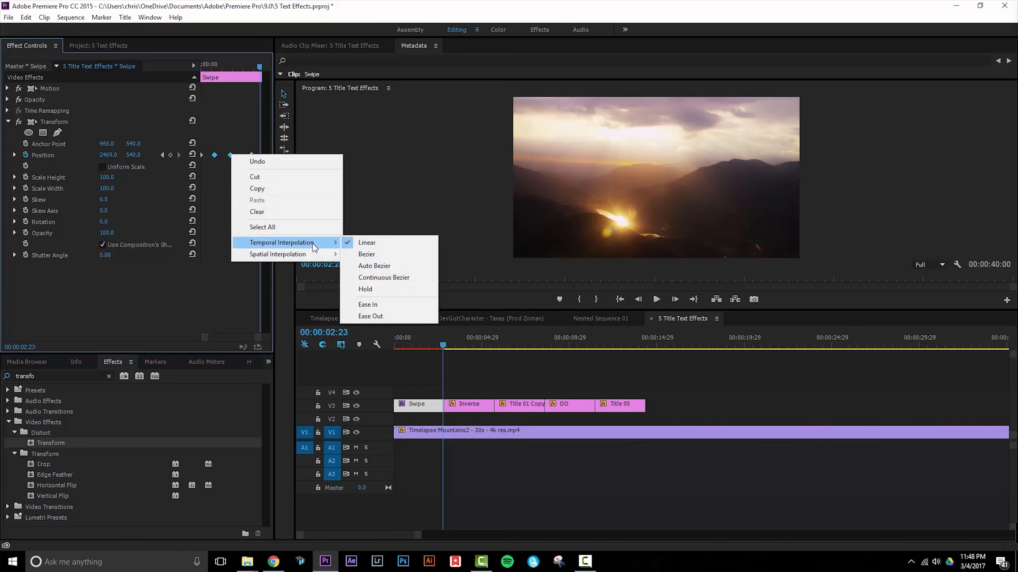
{"action": "left_click", "coordinate": [397, 267]}
Play back the Swipe title from the start to check the smoothed keyframe motion.
{"action": "left_click_drag", "start_coordinate": [223, 67], "coordinate": [190, 68]}
{"action": "key", "text": "space"}
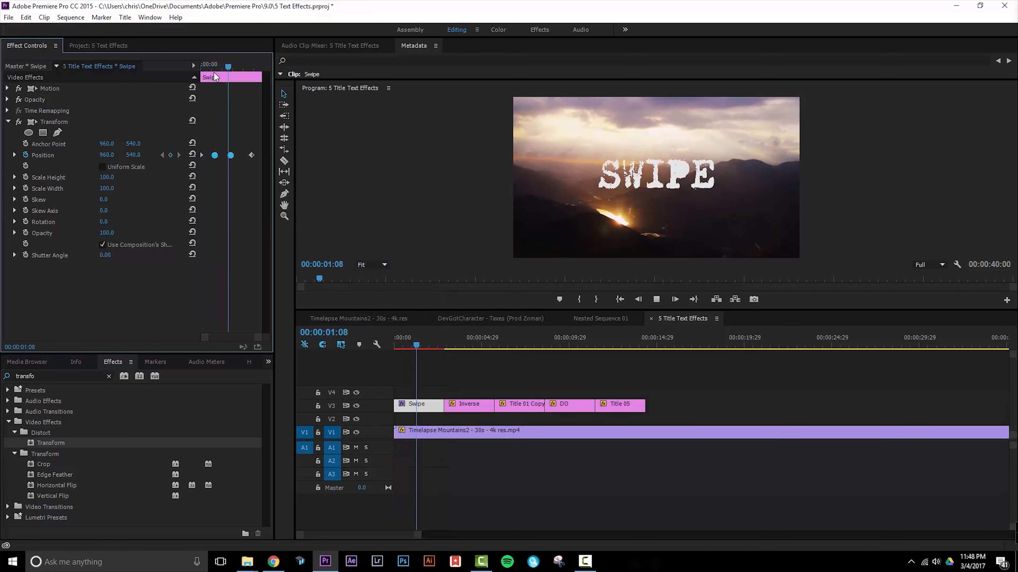
{"action": "key", "text": "space"}
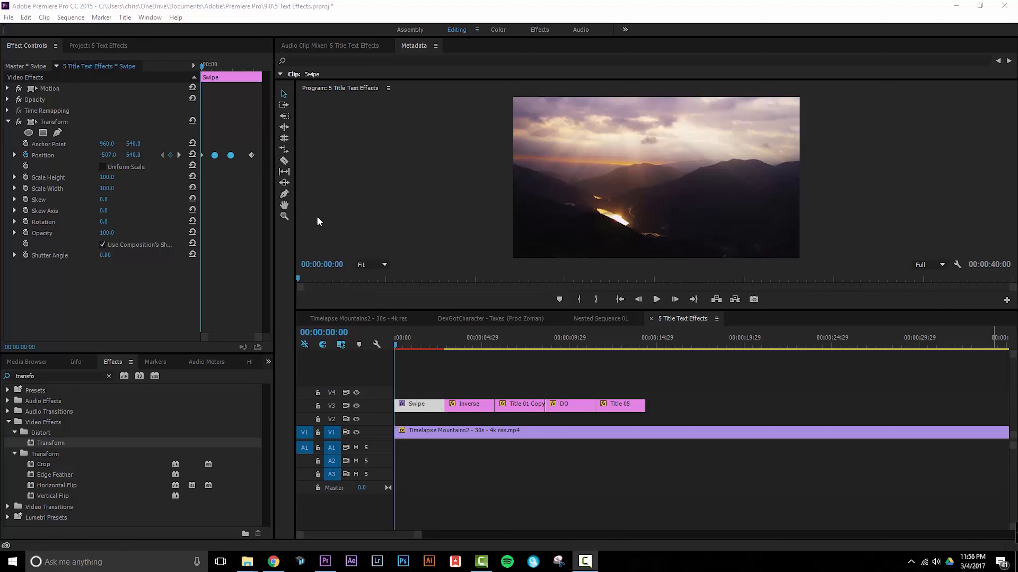
Set the Transform effect's Shutter Angle to 180 and turn off use of the composition's shutter angle.
{"action": "left_click", "coordinate": [112, 253]}
{"action": "type", "text": "180"}
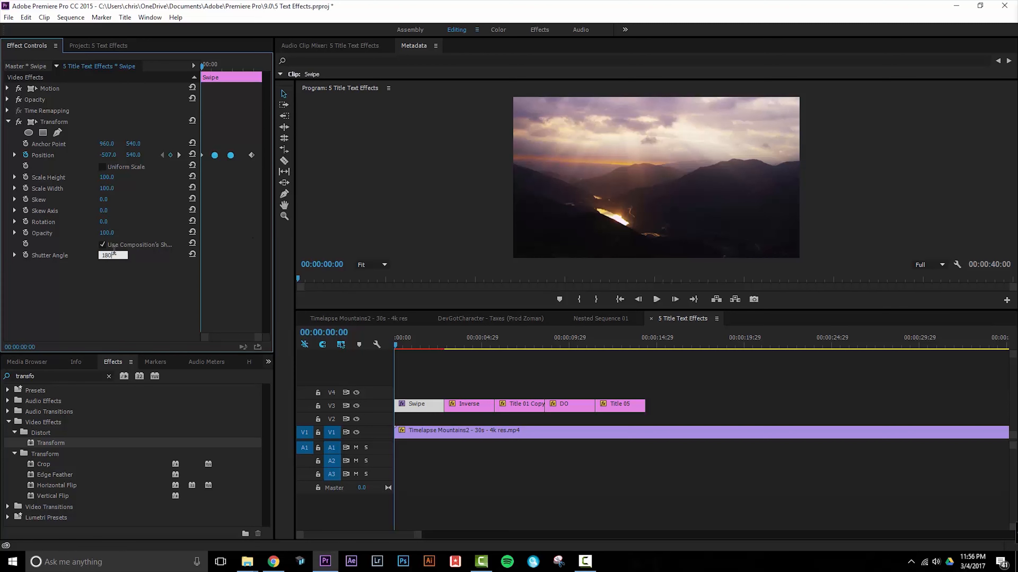
{"action": "key", "text": "Return"}
Play the Swipe title from the sequence start to preview its motion blur.
{"action": "left_click_drag", "start_coordinate": [407, 345], "coordinate": [378, 346]}
{"action": "key", "text": "space"}
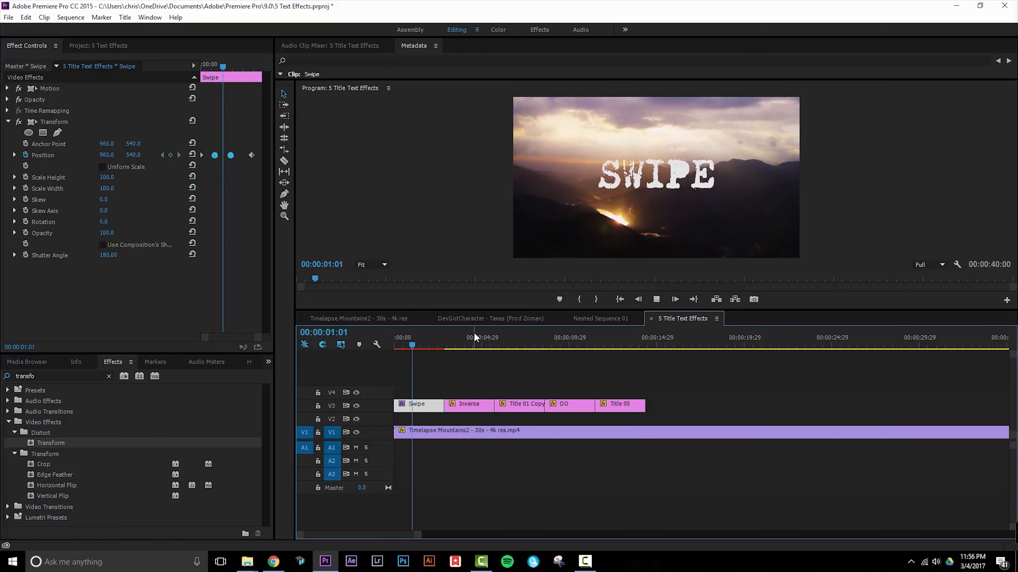
{"action": "key", "text": "space"}
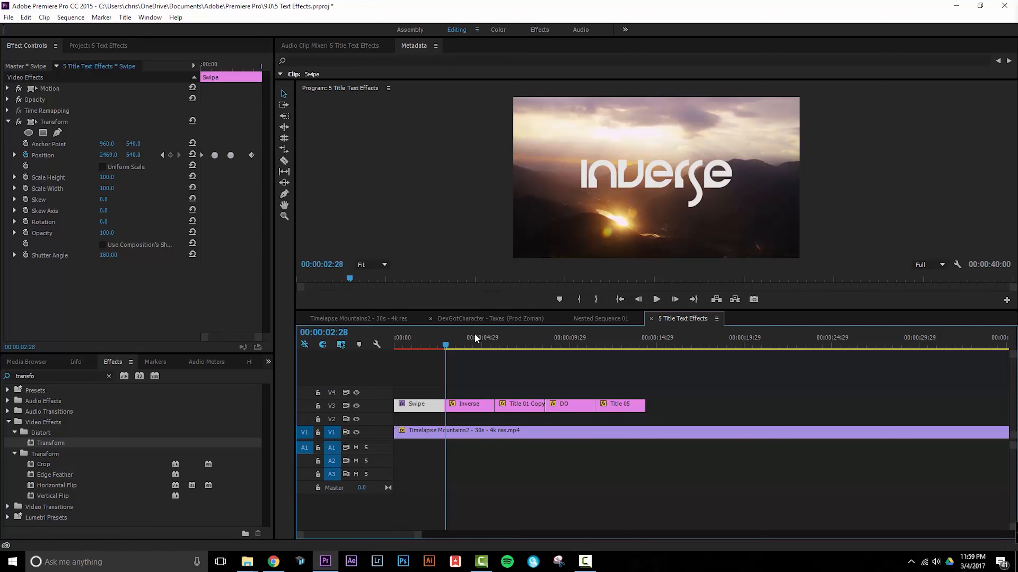
Set the Inverse title clip's Opacity blend mode to Difference.
{"action": "left_click", "coordinate": [478, 409]}
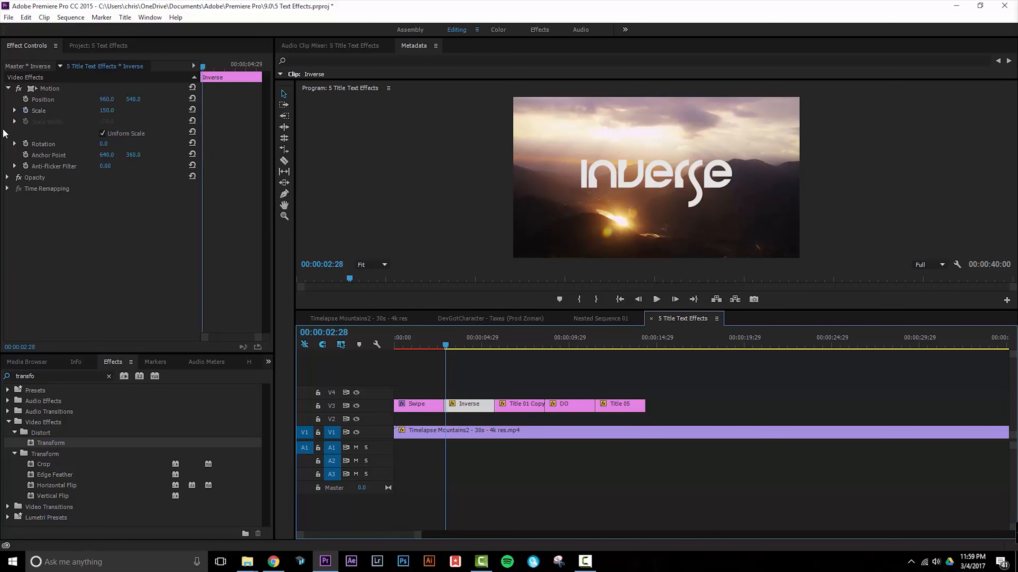
{"action": "left_click", "coordinate": [8, 178]}
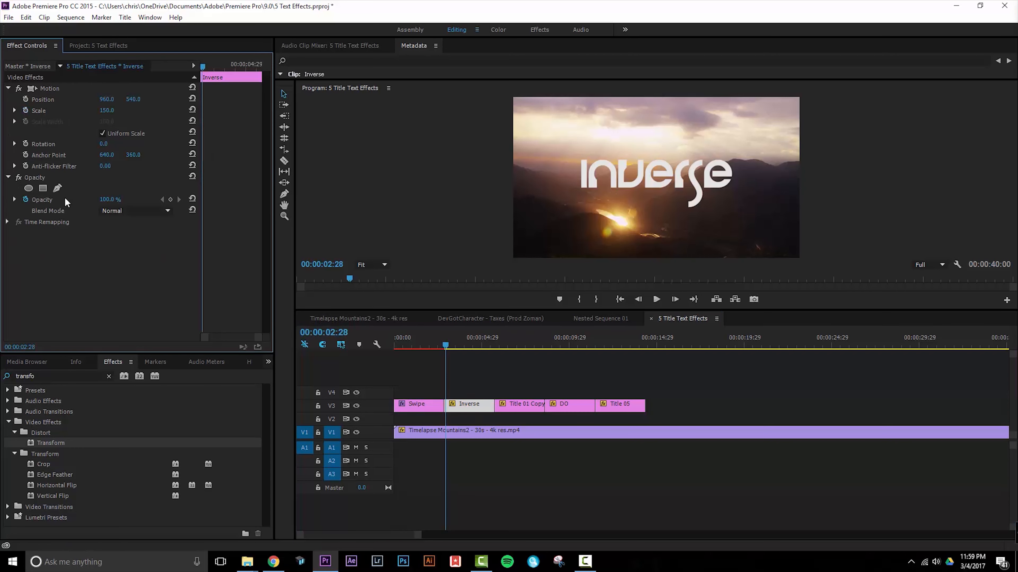
{"action": "left_click", "coordinate": [157, 211]}
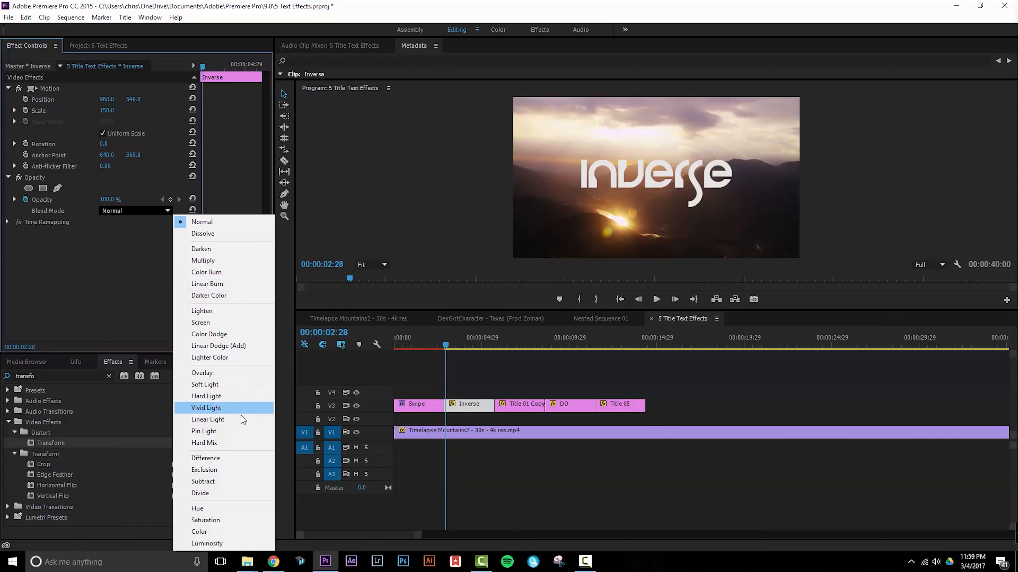
{"action": "left_click", "coordinate": [225, 458]}
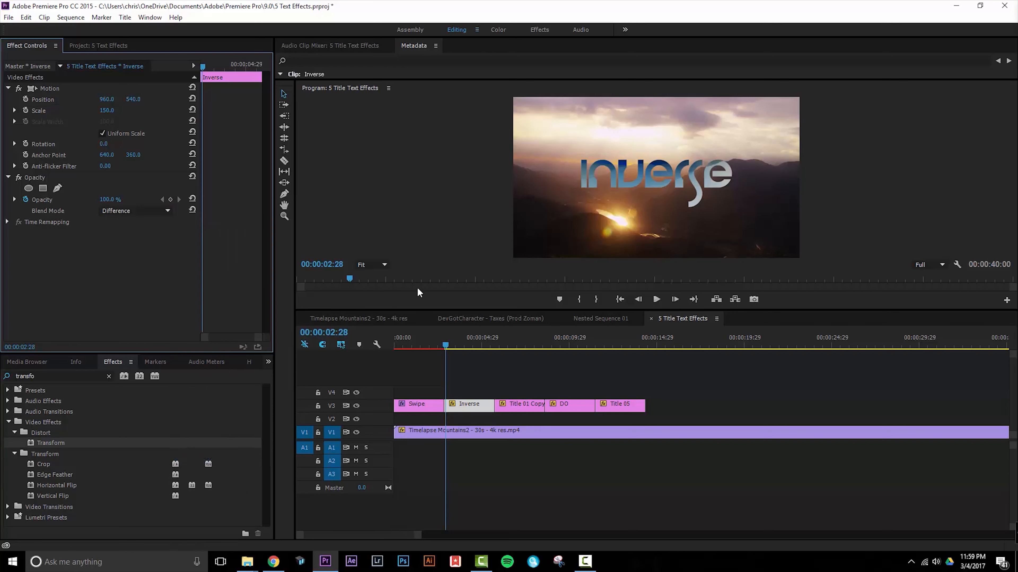
Play back the Inverse title to preview the Difference blend over the moving footage.
{"action": "key", "text": "space"}
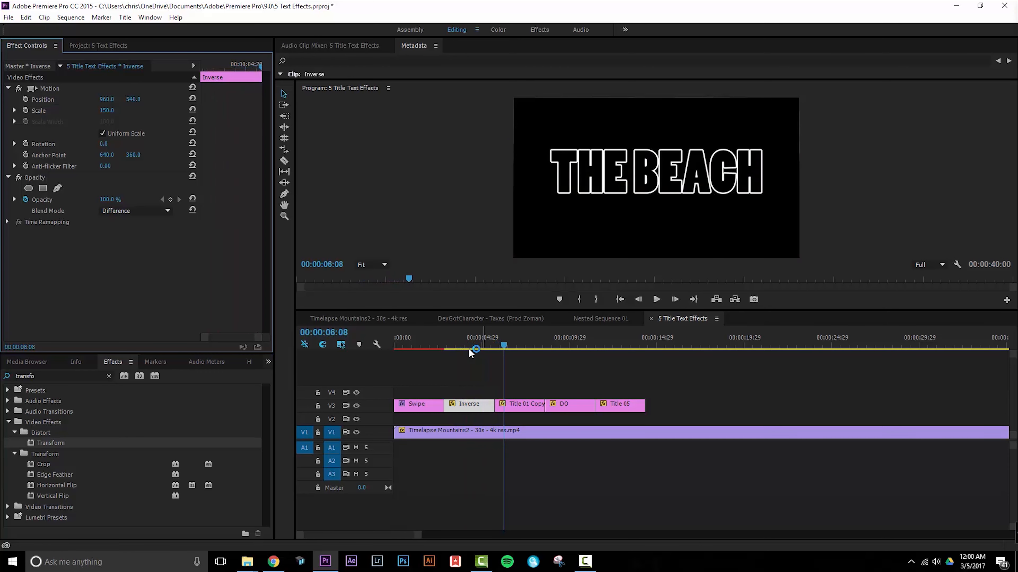
{"action": "left_click", "coordinate": [447, 342]}
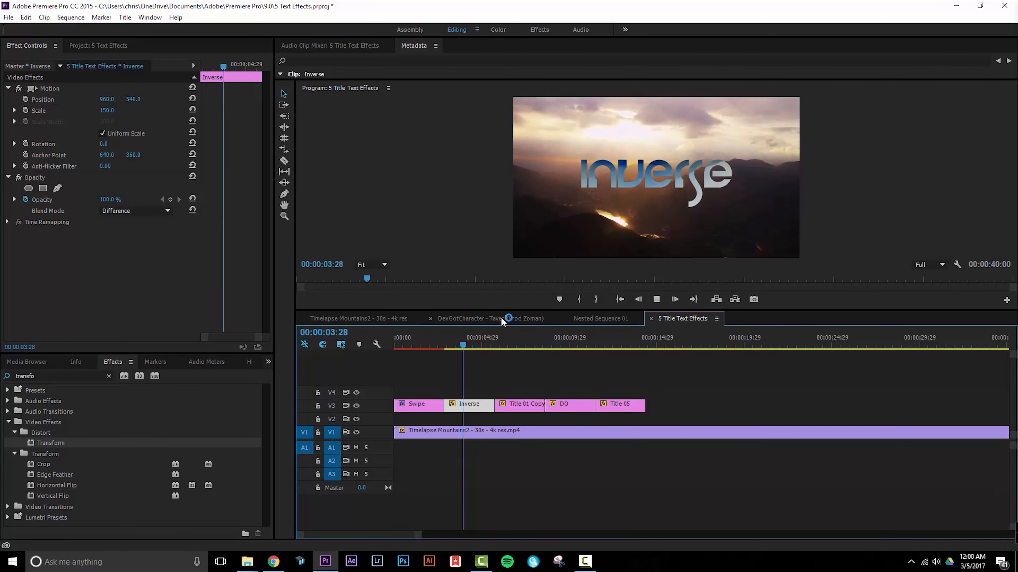
{"action": "key", "text": "space"}
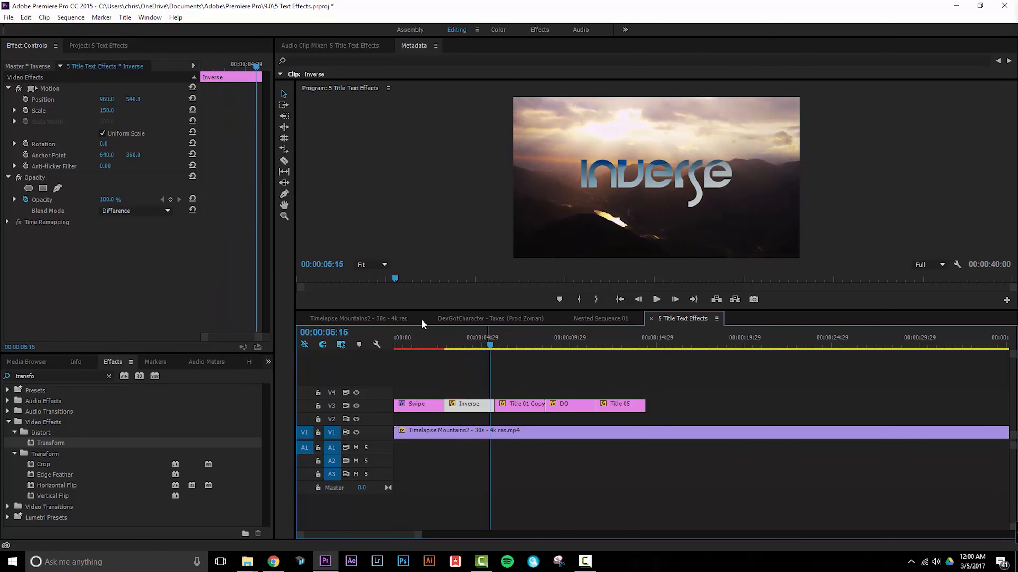
Try the Subtract, Exclusion and Soft Light blend modes on the Inverse title.
{"action": "left_click", "coordinate": [145, 211]}
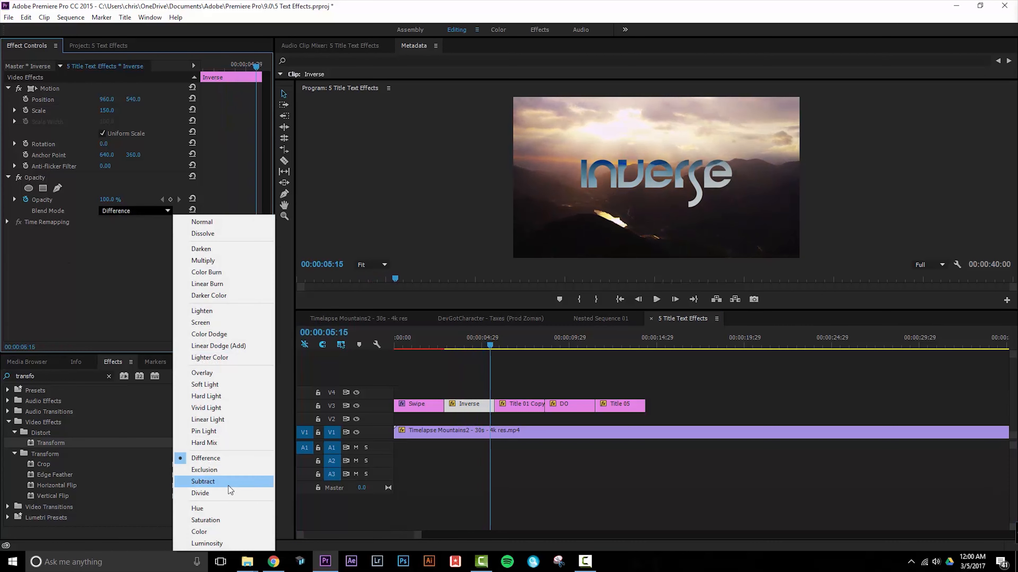
{"action": "left_click", "coordinate": [228, 483]}
{"action": "left_click", "coordinate": [145, 210]}
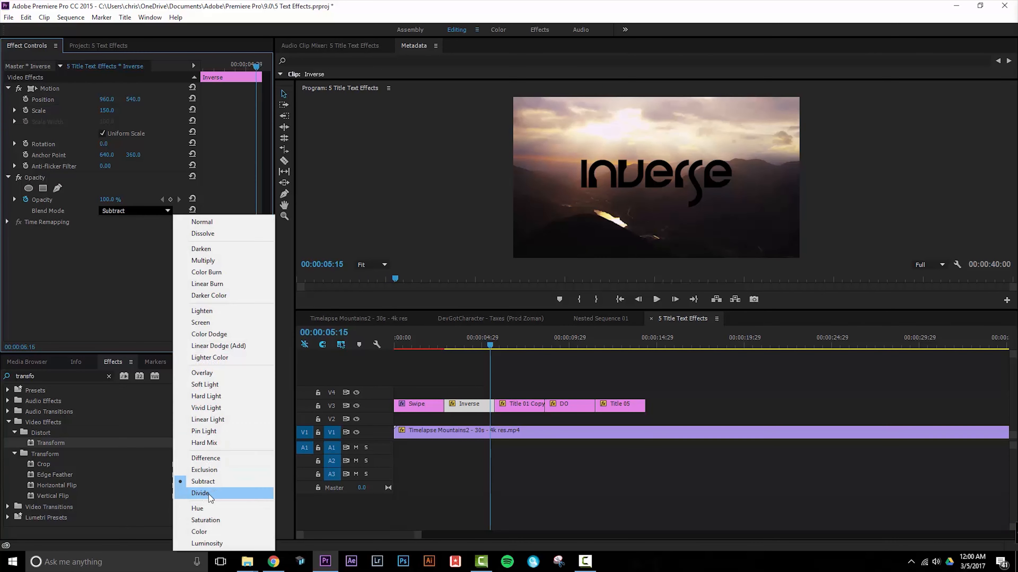
{"action": "left_click", "coordinate": [218, 470]}
{"action": "left_click", "coordinate": [104, 210]}
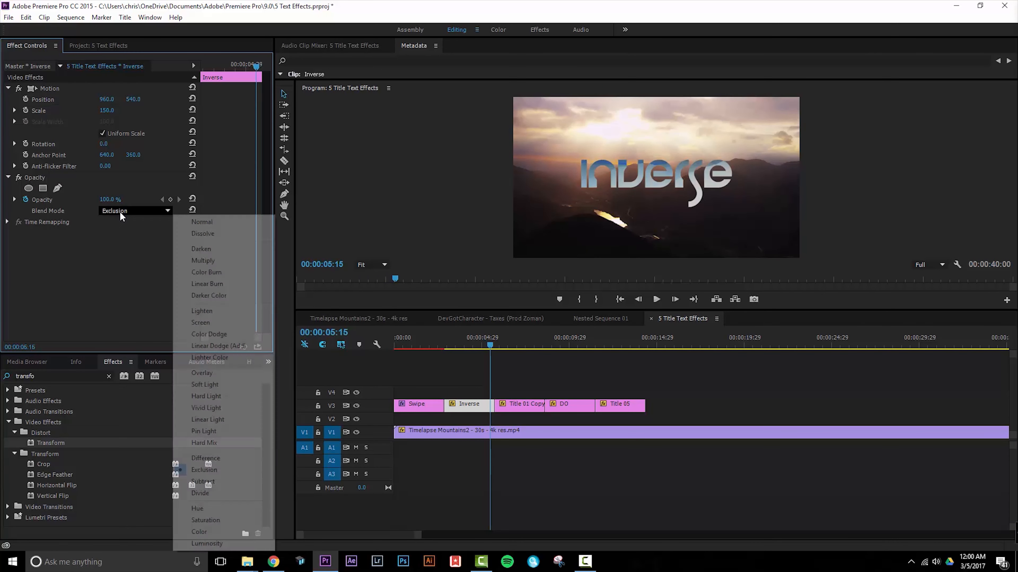
{"action": "left_click", "coordinate": [216, 386]}
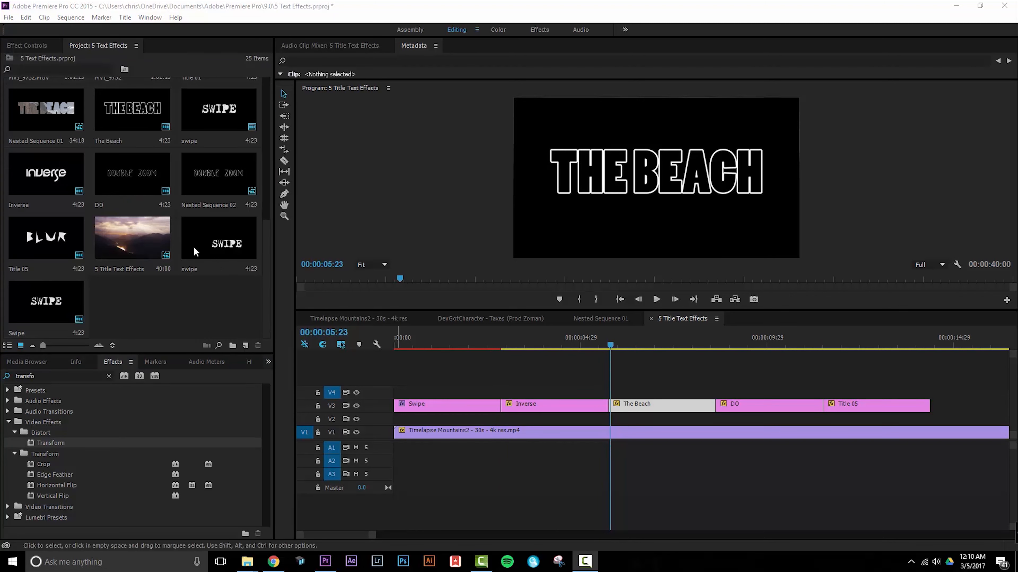
Duplicate The Beach title in the project.
{"action": "left_click", "coordinate": [129, 115]}
{"action": "right_click", "coordinate": [129, 111]}
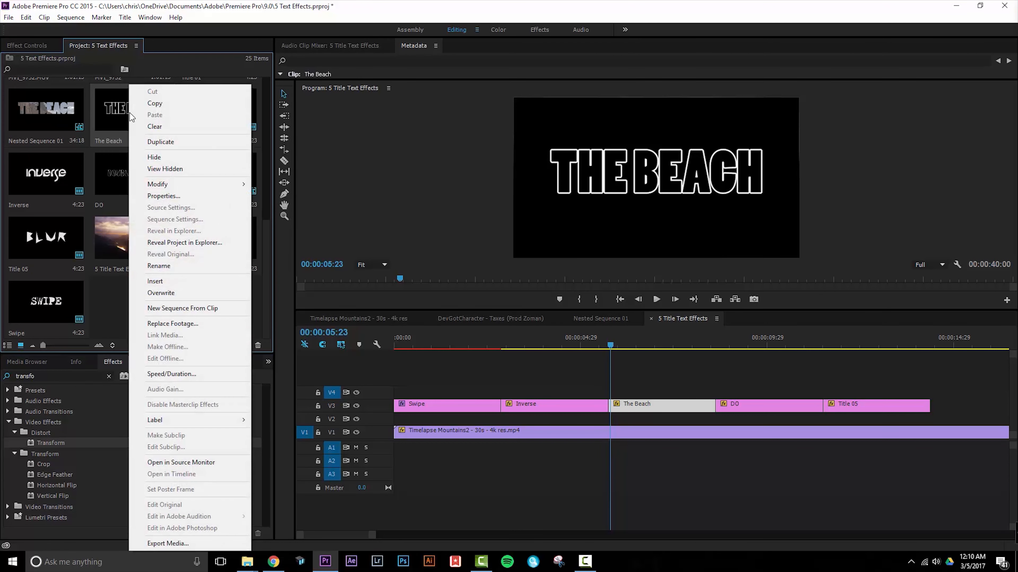
{"action": "left_click", "coordinate": [173, 141]}
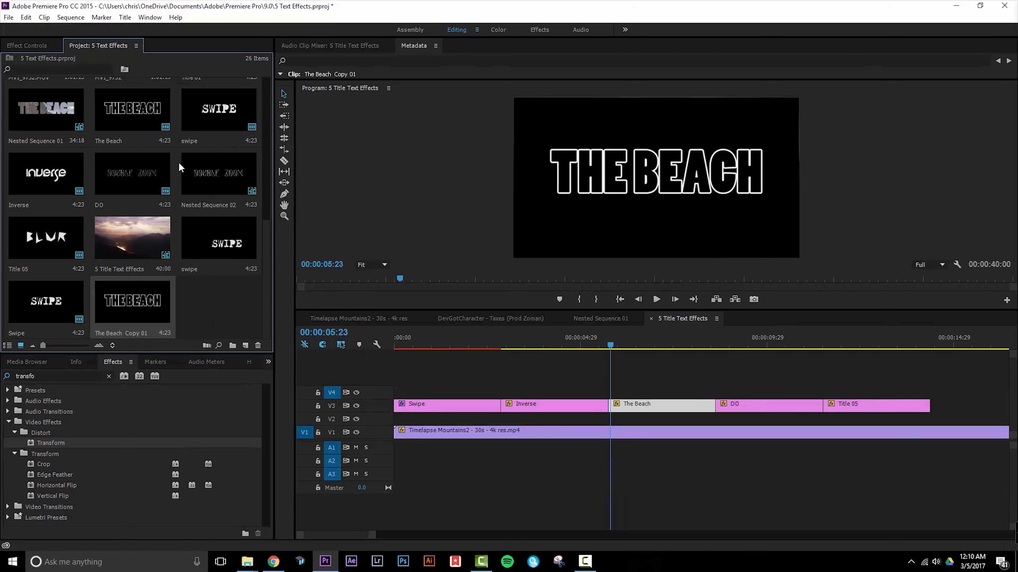
Change the fill color of all the text in The Beach Copy 01 title to white.
{"action": "double_click", "coordinate": [131, 302]}
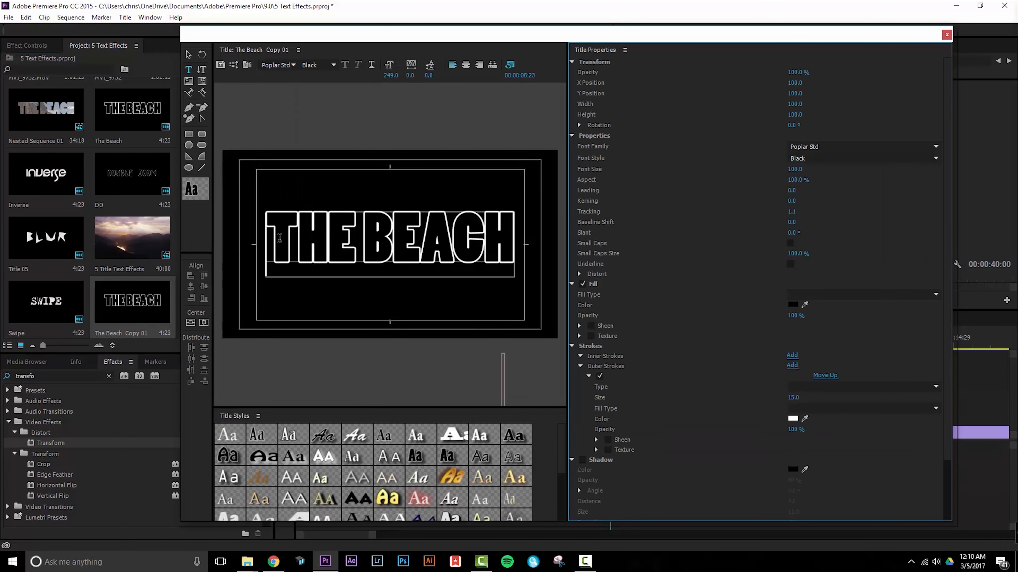
{"action": "left_click_drag", "start_coordinate": [276, 239], "coordinate": [515, 241]}
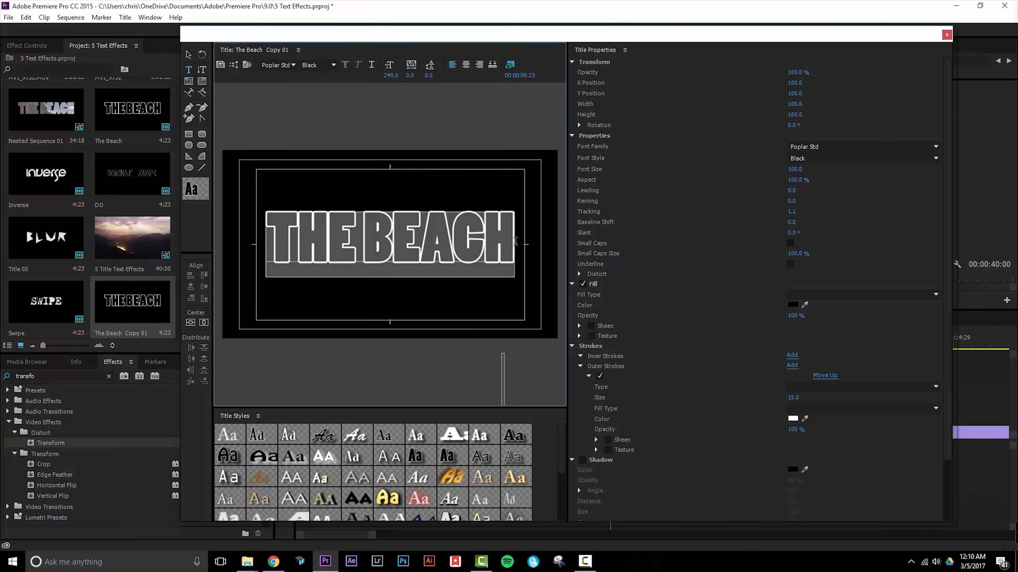
{"action": "left_click", "coordinate": [793, 305]}
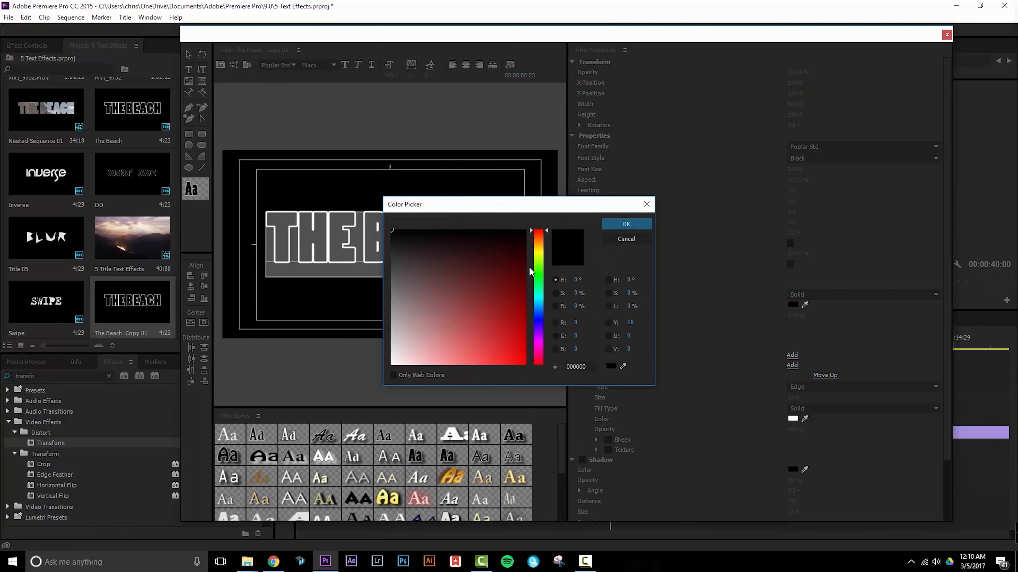
{"action": "left_click", "coordinate": [624, 226]}
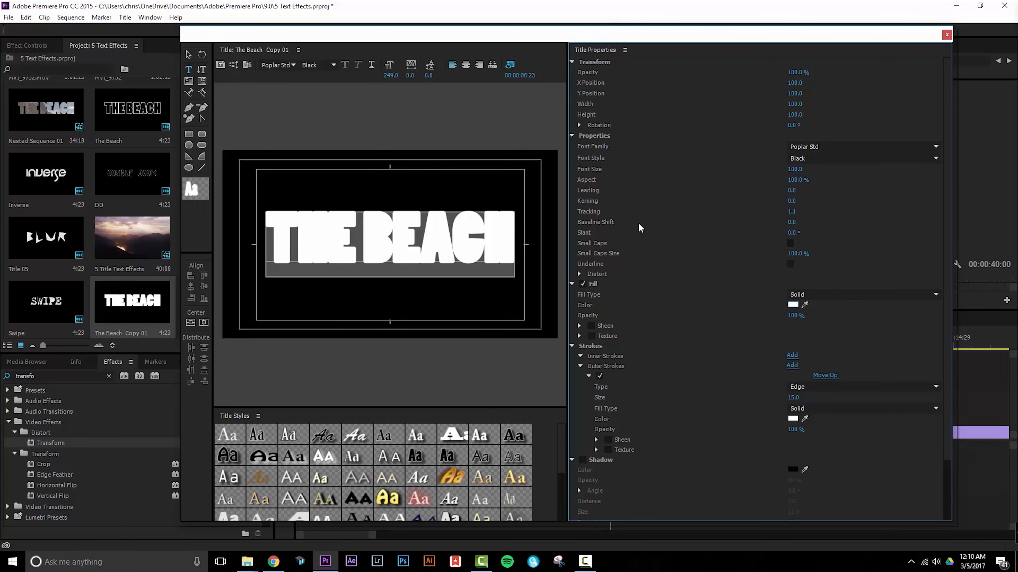
{"action": "left_click", "coordinate": [947, 36]}
Place The Beach Copy 01 on V4 directly above The Beach and trim its end to match that clip.
{"action": "left_click_drag", "start_coordinate": [132, 301], "coordinate": [613, 393]}
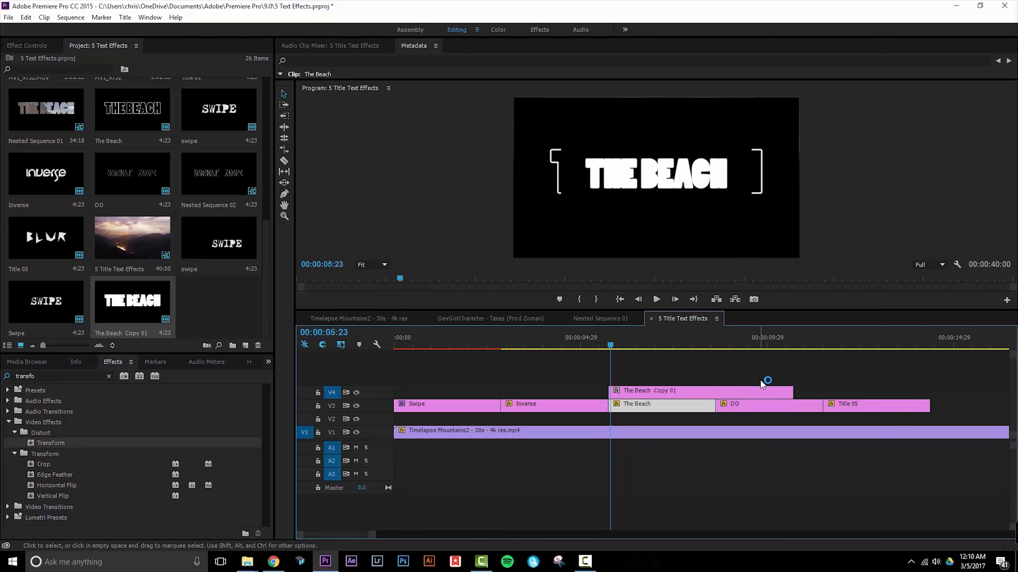
{"action": "left_click_drag", "start_coordinate": [787, 393], "coordinate": [713, 392]}
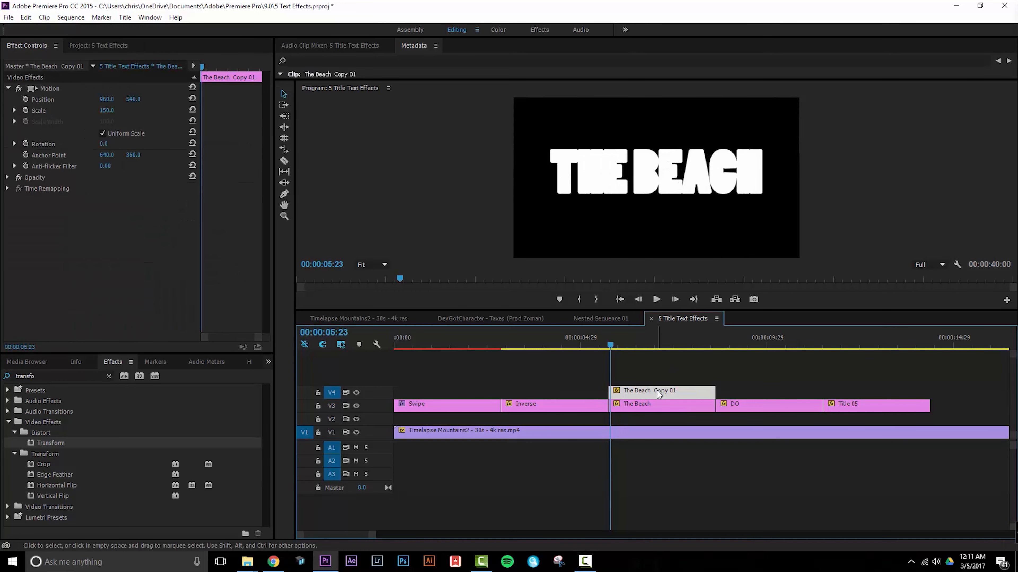
Nest The Beach Copy 01 clip, keeping the default sequence name.
{"action": "right_click", "coordinate": [657, 393]}
{"action": "left_click", "coordinate": [683, 288]}
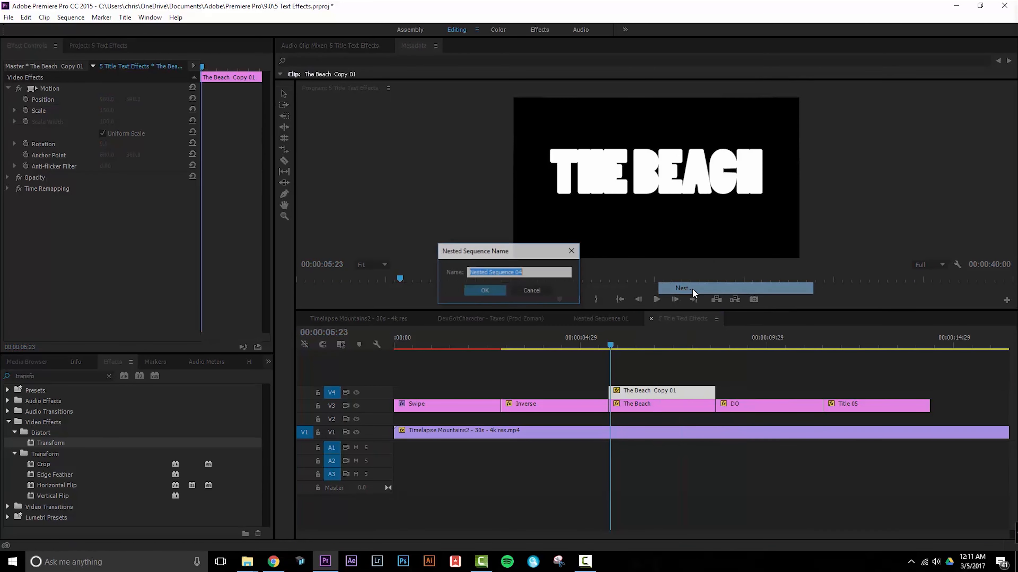
{"action": "left_click", "coordinate": [481, 293]}
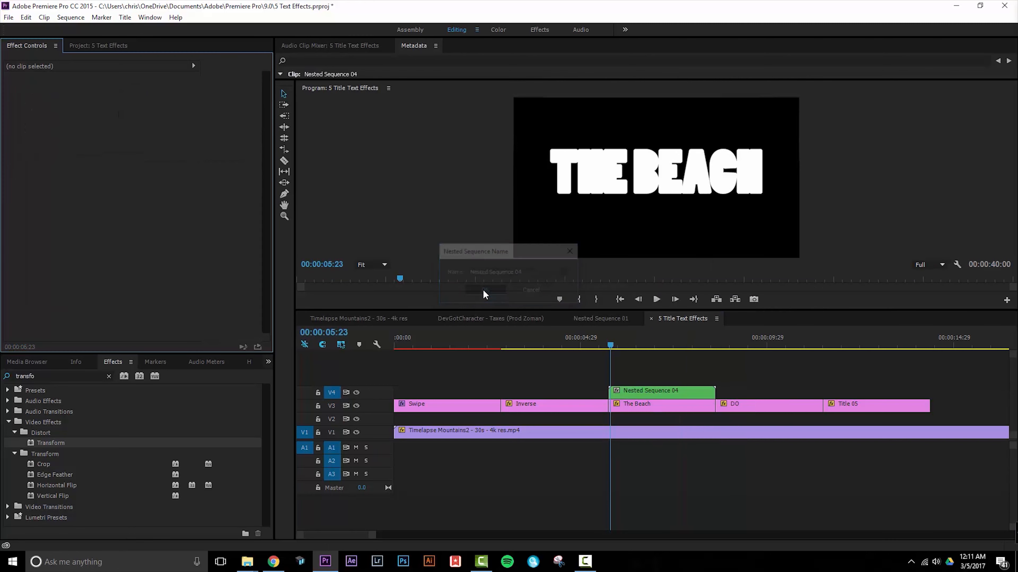
Inside the nested sequence, place MVI_9732.MOV above the title from the sequence start and mute its audio track A2.
{"action": "double_click", "coordinate": [660, 392]}
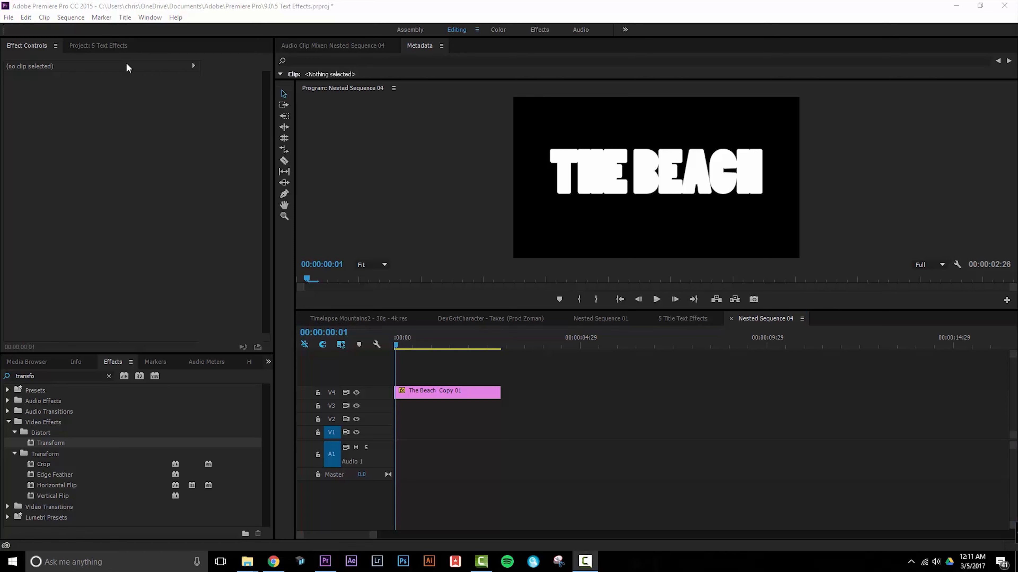
{"action": "left_click", "coordinate": [100, 45]}
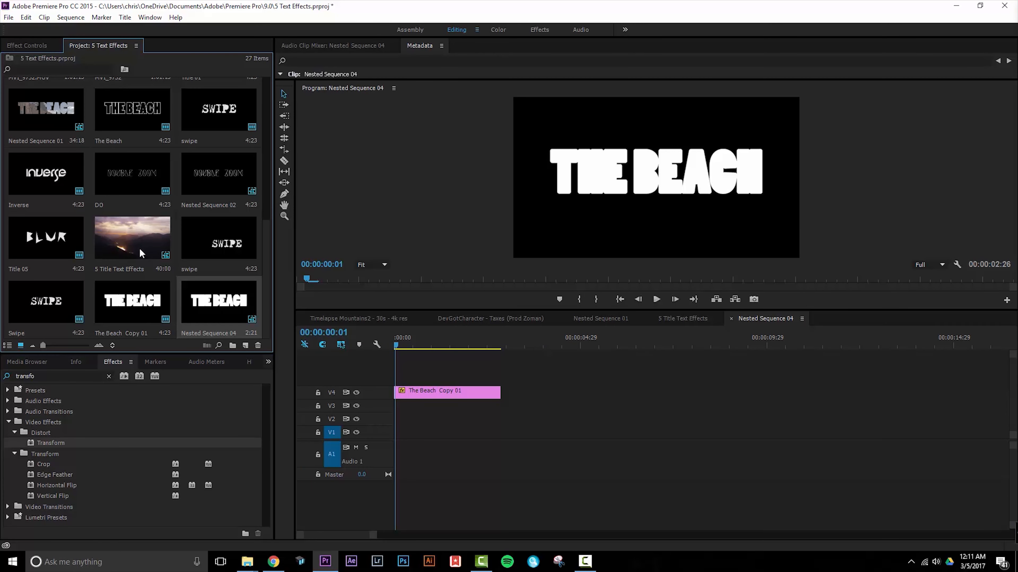
{"action": "scroll", "coordinate": [148, 232], "scroll_direction": "up", "scroll_amount": 3}
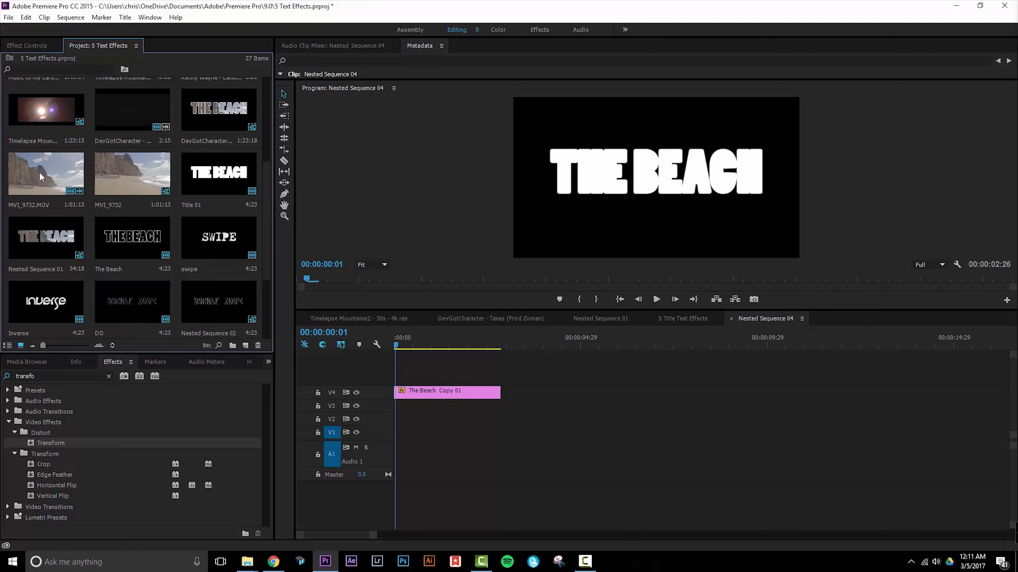
{"action": "left_click_drag", "start_coordinate": [39, 172], "coordinate": [388, 374]}
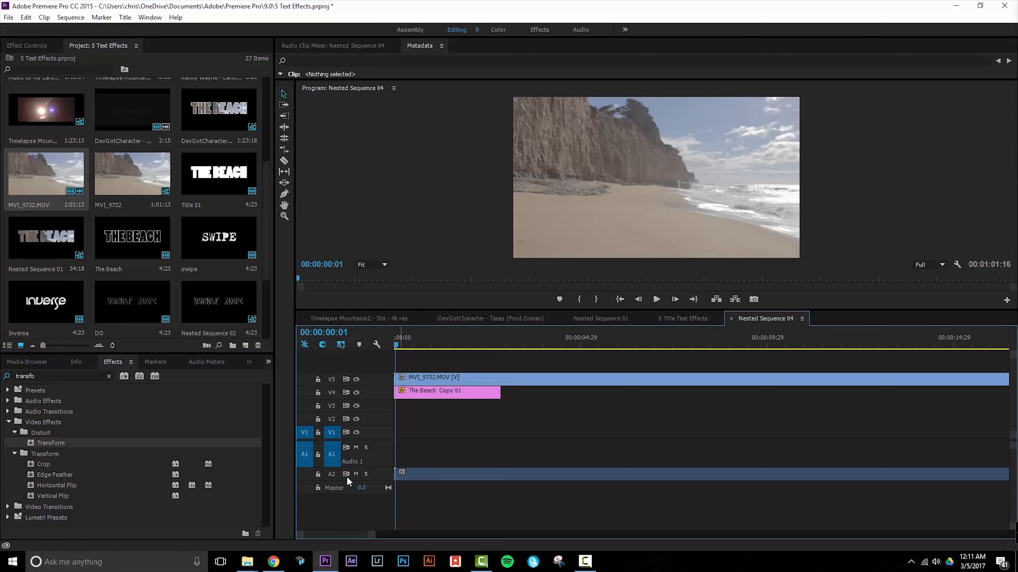
{"action": "left_click", "coordinate": [355, 475]}
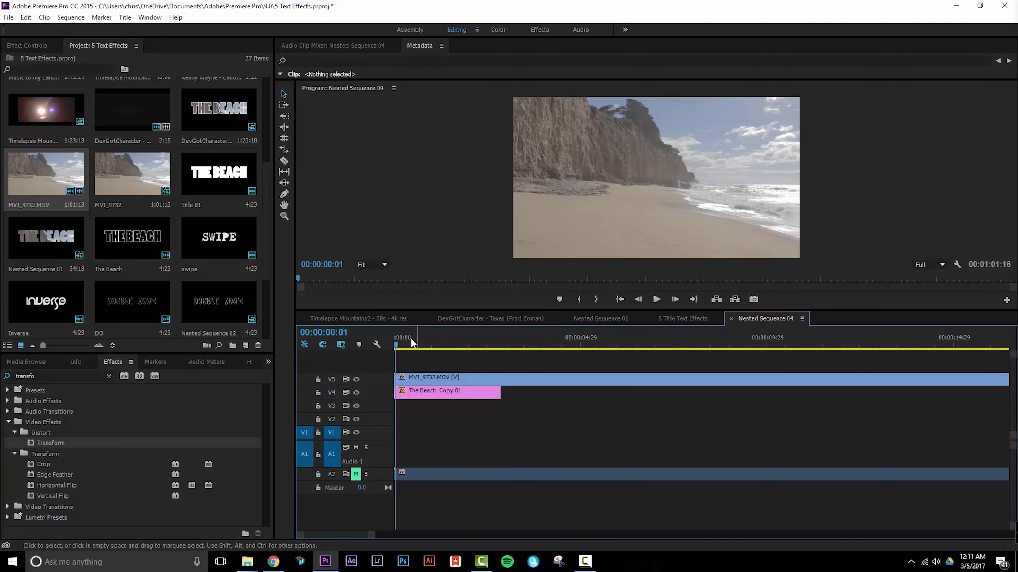
Set the MVI_9732.MOV clip's blend mode to Darken and play the nested sequence to check the footage inside the letters.
{"action": "left_click", "coordinate": [432, 376]}
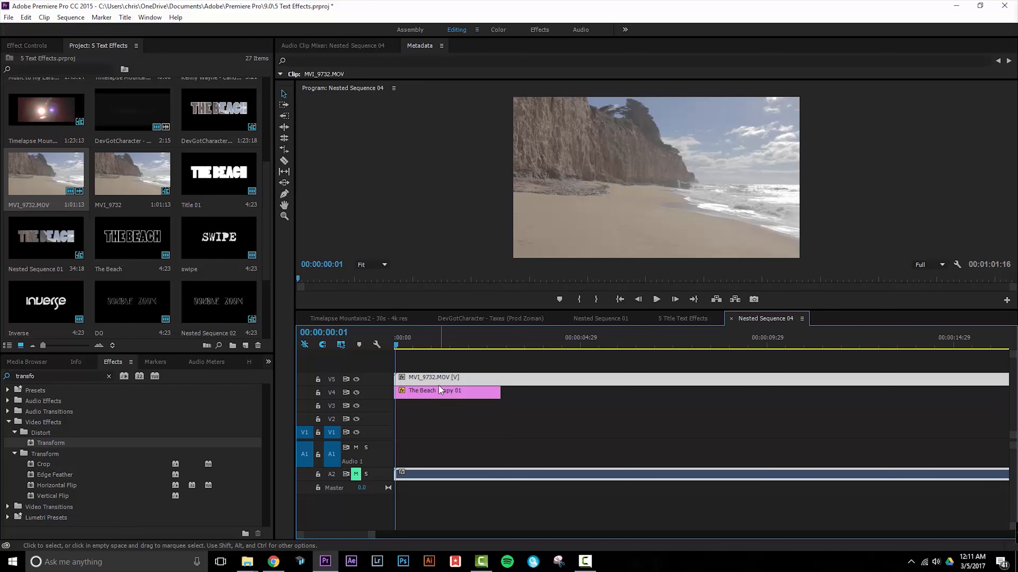
{"action": "left_click", "coordinate": [25, 46]}
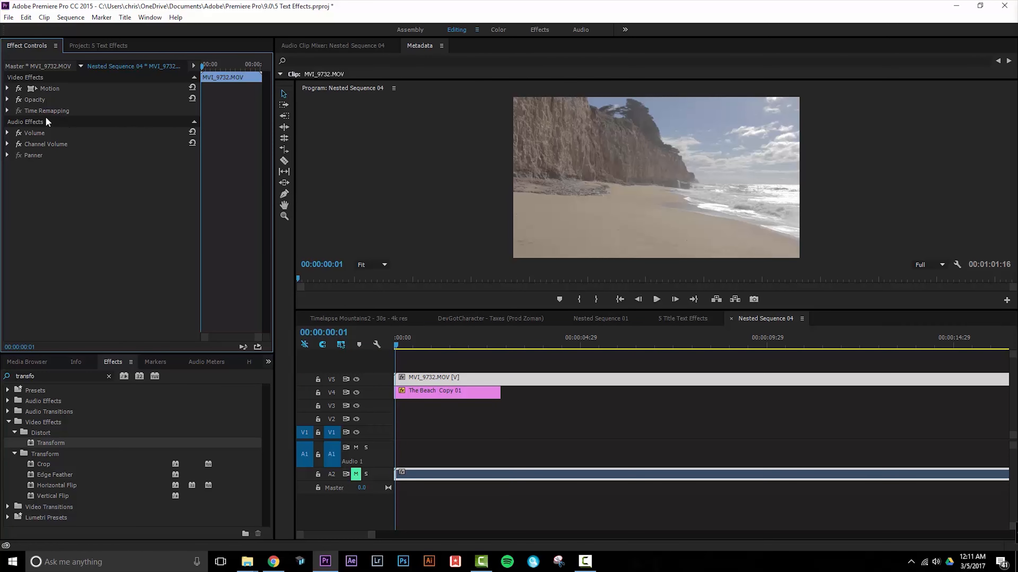
{"action": "left_click", "coordinate": [7, 100]}
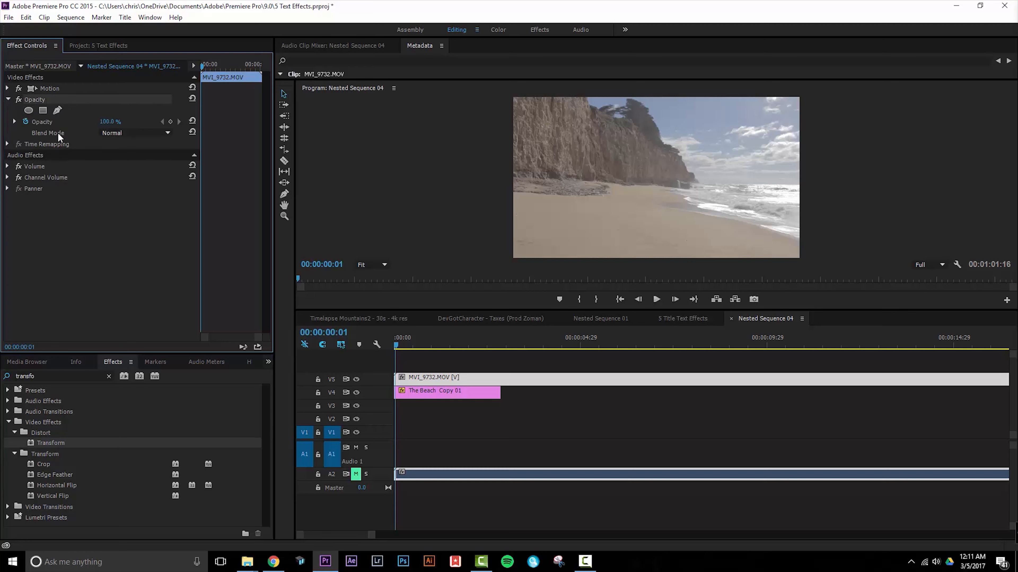
{"action": "left_click", "coordinate": [112, 133]}
{"action": "left_click", "coordinate": [126, 171]}
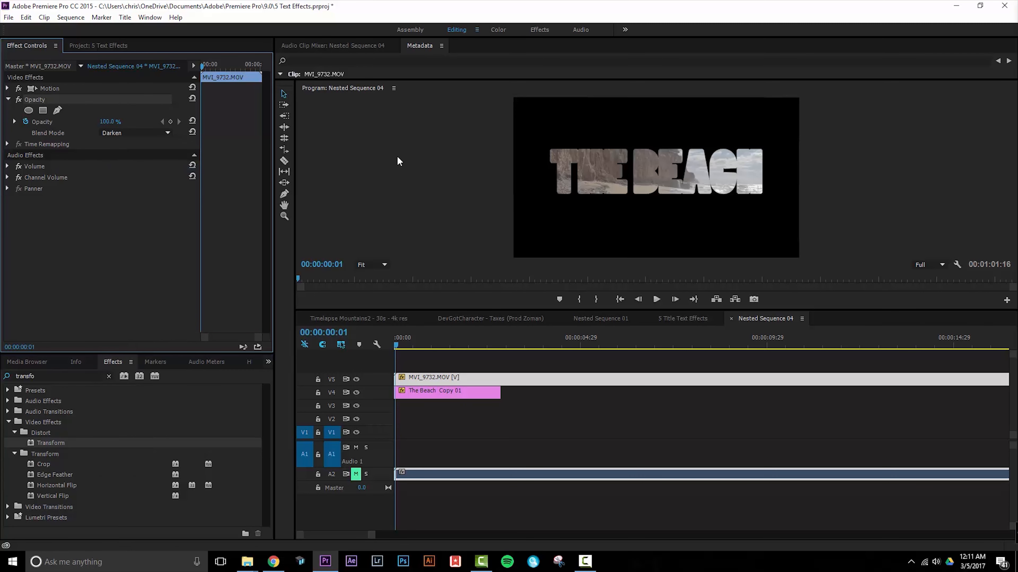
{"action": "key", "text": "space"}
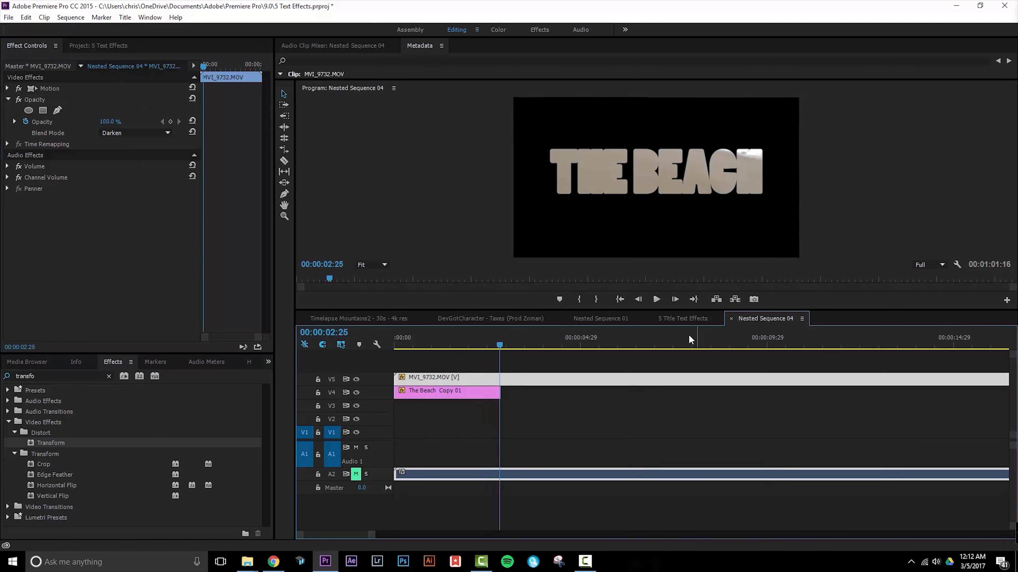
In the 5 Title Text Effects sequence, set the nested clip's blend mode to Lighten and play back the result.
{"action": "left_click", "coordinate": [686, 319]}
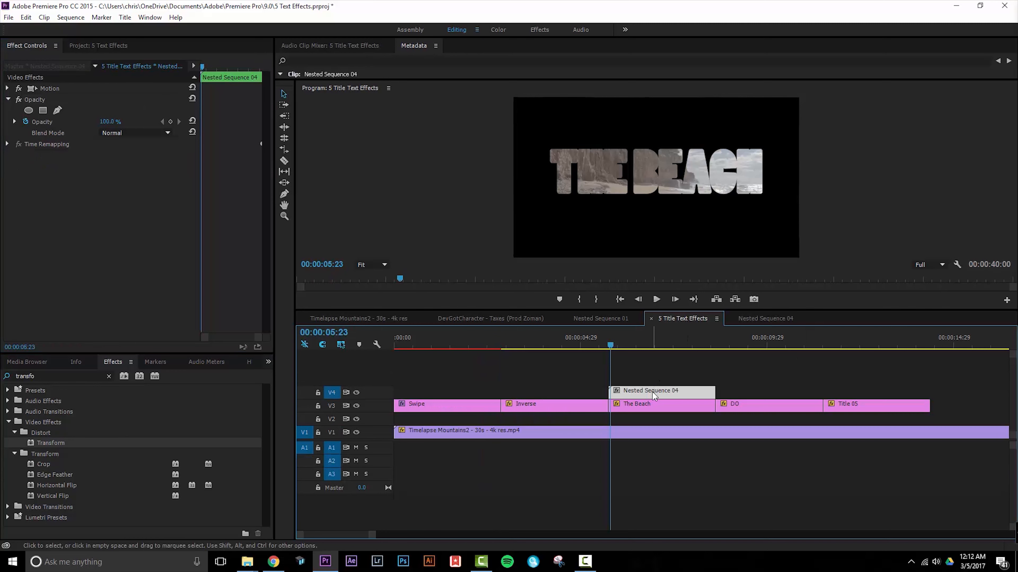
{"action": "left_click", "coordinate": [117, 133]}
{"action": "left_click", "coordinate": [129, 236]}
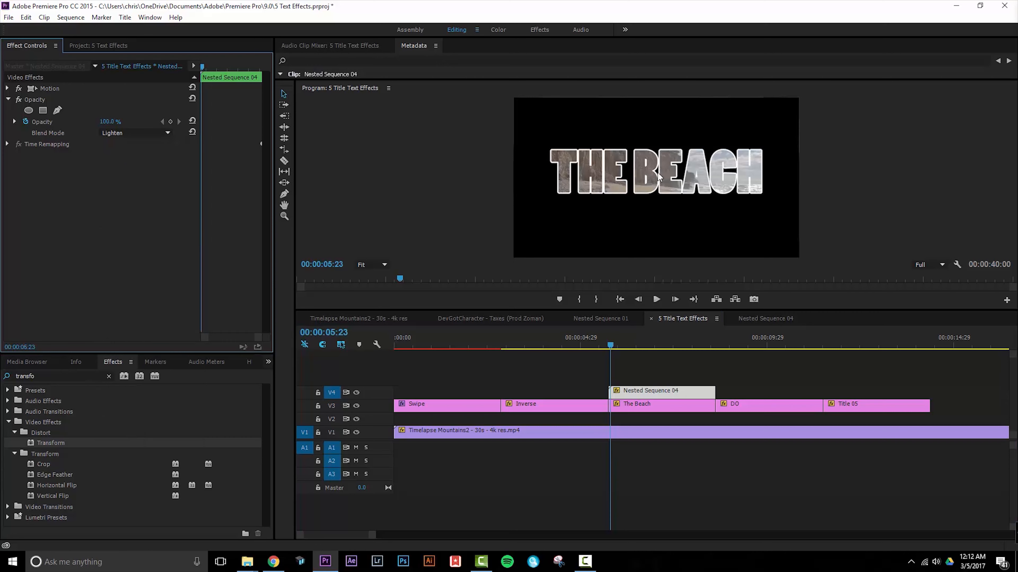
{"action": "left_click", "coordinate": [656, 299]}
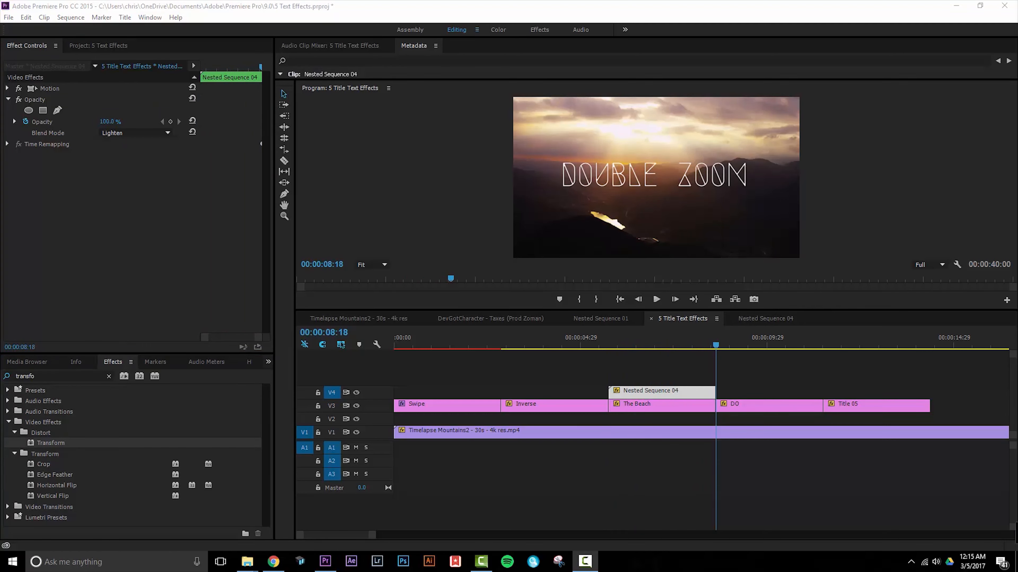
Keyframe the DO title clip's Scale from 150 at its start to 209 at 00:00:11:13.
{"action": "left_click", "coordinate": [742, 408]}
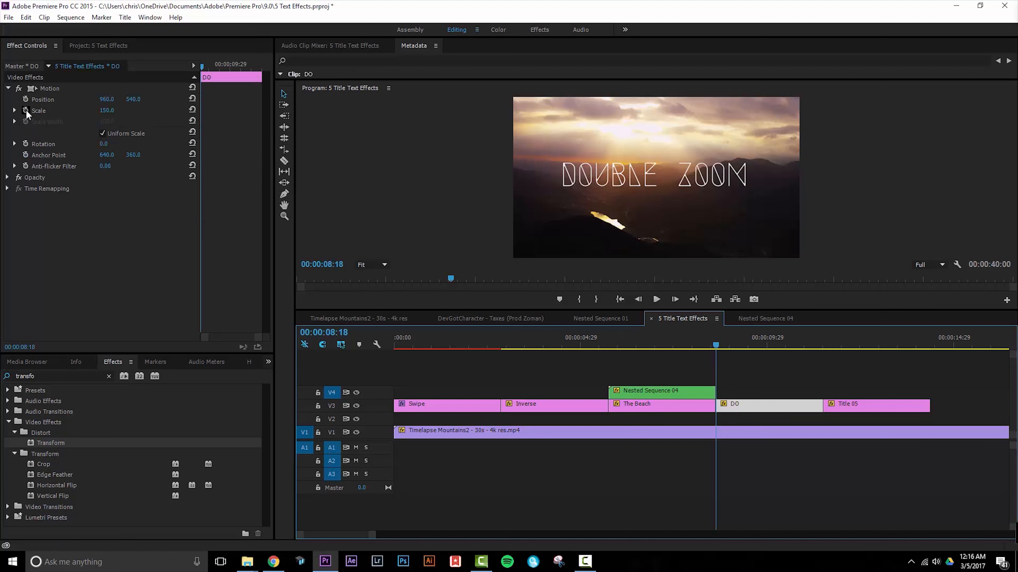
{"action": "left_click_drag", "start_coordinate": [216, 67], "coordinate": [183, 65]}
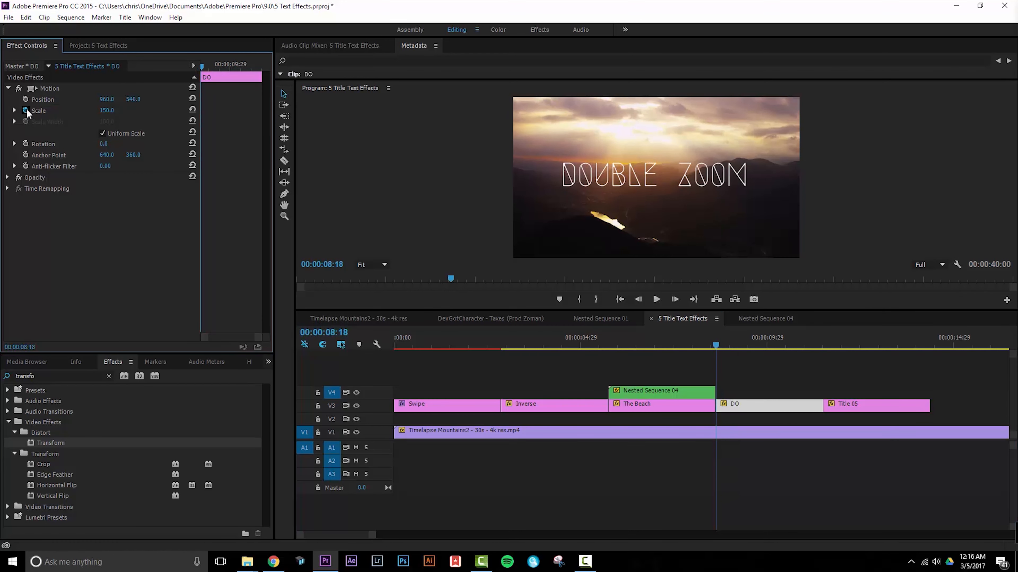
{"action": "left_click_drag", "start_coordinate": [202, 67], "coordinate": [260, 65]}
{"action": "left_click_drag", "start_coordinate": [108, 116], "coordinate": [132, 115]}
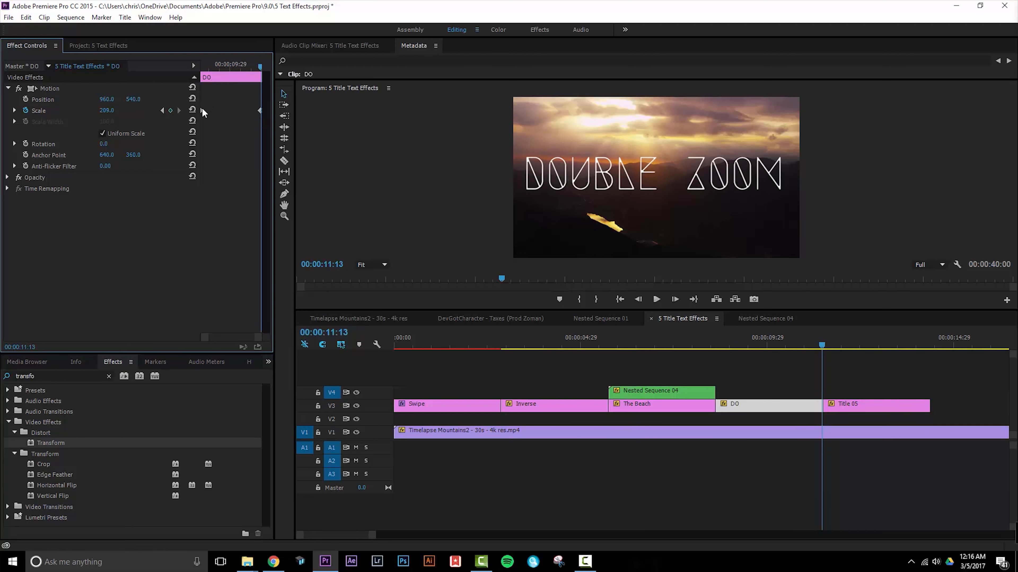
Apply Ease In to the DO clip's last Scale keyframe and Ease Out to its first, and play back the zoom.
{"action": "right_click", "coordinate": [261, 111]}
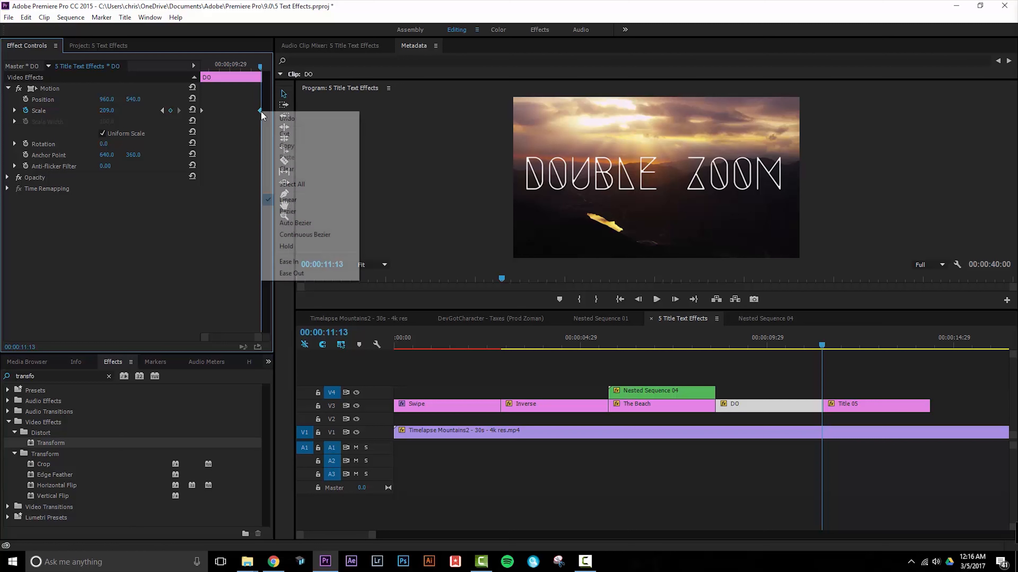
{"action": "left_click", "coordinate": [296, 261]}
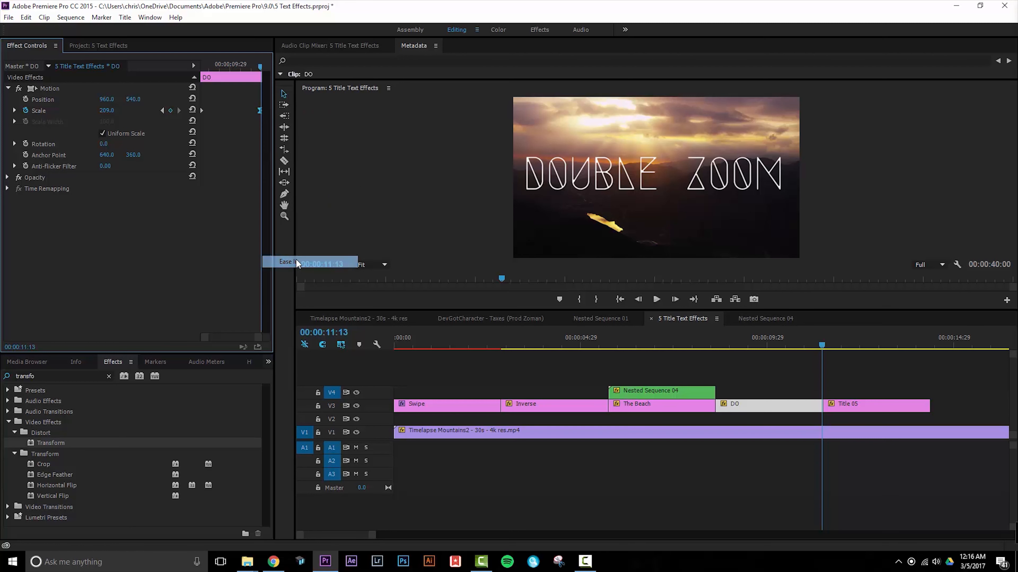
{"action": "right_click", "coordinate": [201, 110]}
{"action": "left_click", "coordinate": [250, 273]}
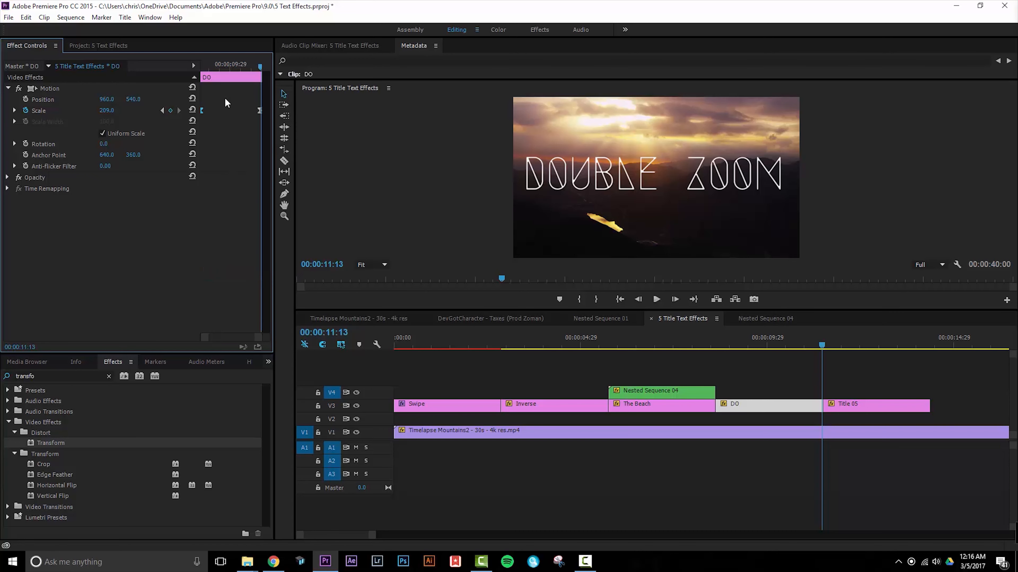
{"action": "left_click_drag", "start_coordinate": [218, 68], "coordinate": [181, 67]}
{"action": "key", "text": "space"}
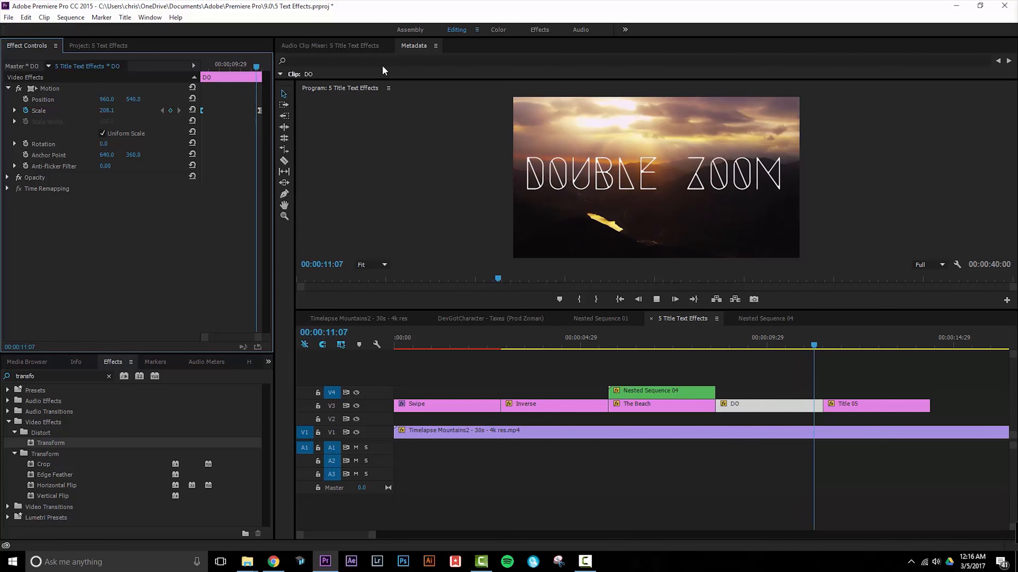
{"action": "key", "text": "space"}
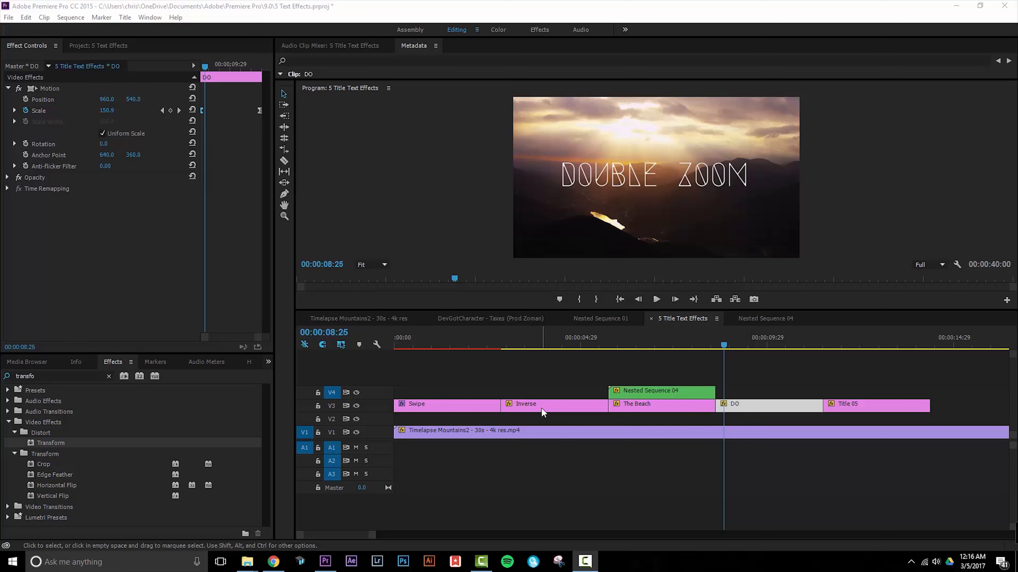
{"action": "left_click", "coordinate": [724, 343]}
{"action": "key", "text": "ctrl+v"}
{"action": "left_click_drag", "start_coordinate": [779, 395], "coordinate": [786, 393]}
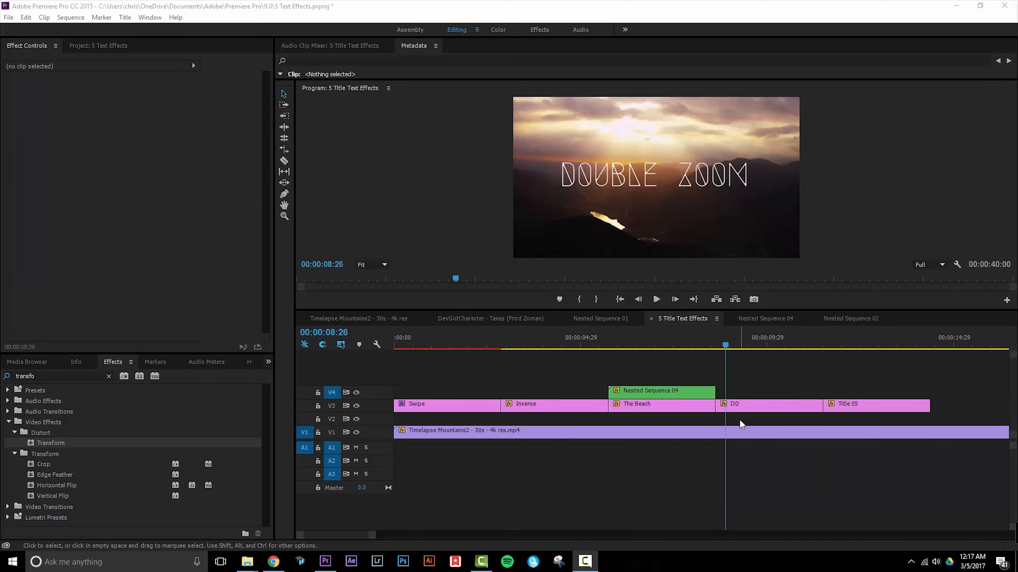
Duplicate the DO title clip onto track V4 and align the copy directly above the original.
{"action": "left_click", "coordinate": [758, 406]}
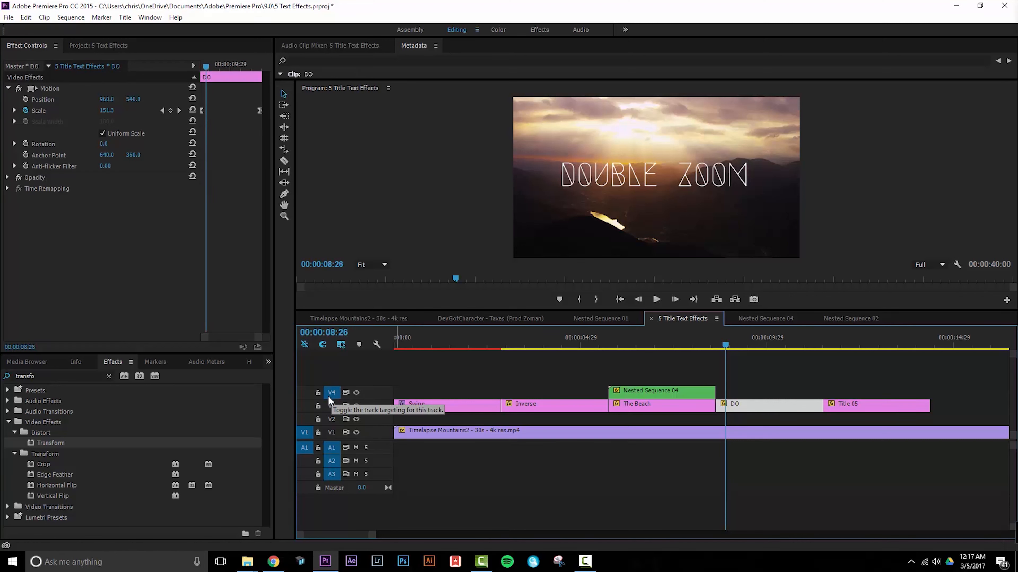
{"action": "key", "text": "ctrl+v"}
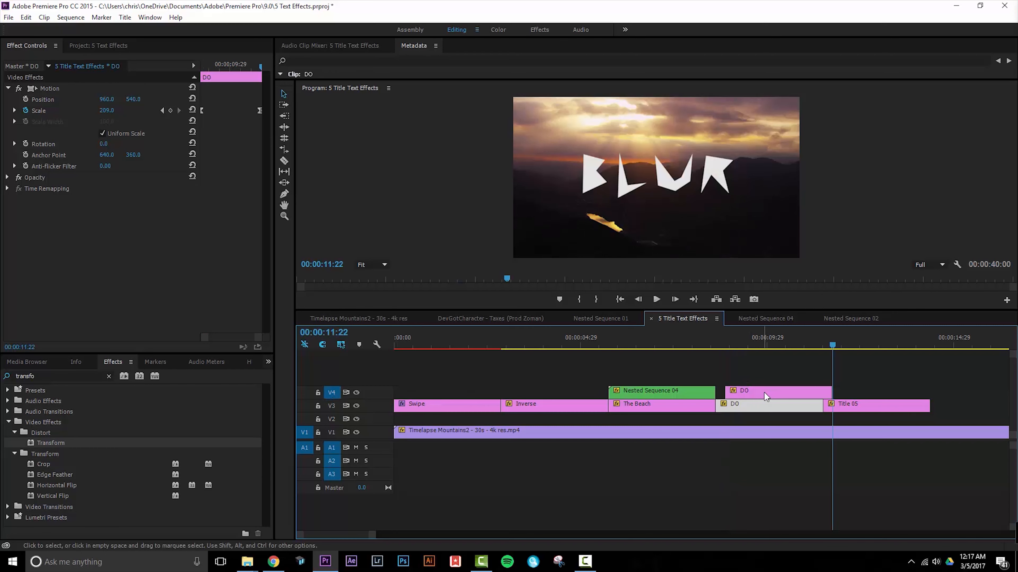
{"action": "left_click_drag", "start_coordinate": [766, 396], "coordinate": [755, 396]}
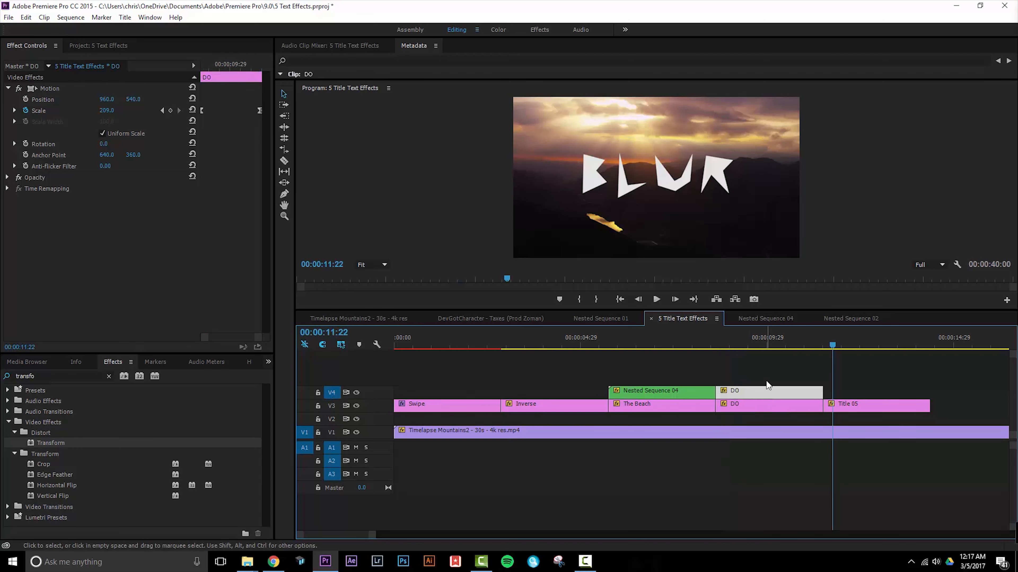
Move the first Scale keyframe of the V4 DO copy about a quarter of the way into the clip and play back the double zoom.
{"action": "left_click_drag", "start_coordinate": [746, 347], "coordinate": [717, 347]}
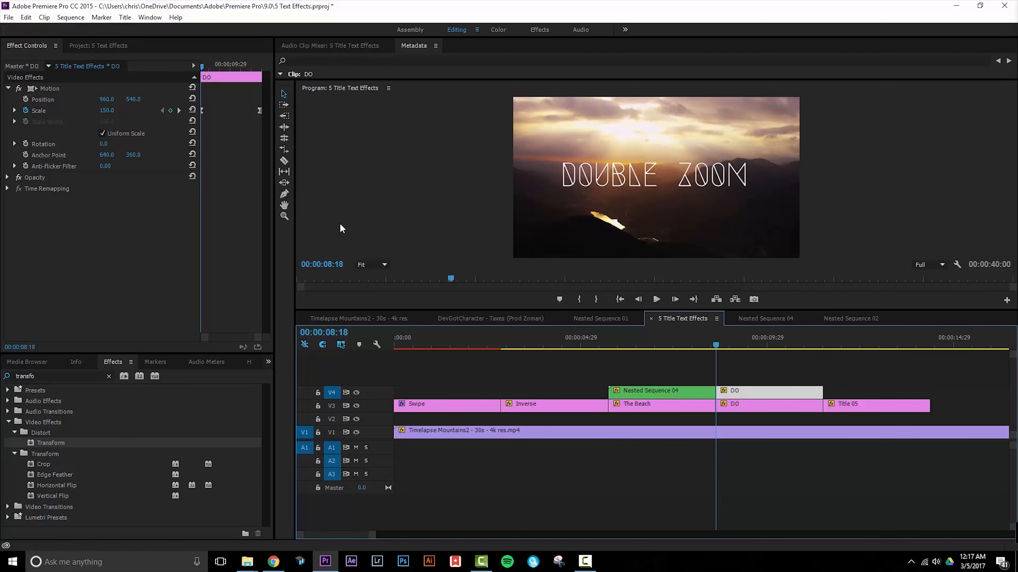
{"action": "left_click", "coordinate": [202, 116]}
{"action": "left_click_drag", "start_coordinate": [202, 111], "coordinate": [216, 114]}
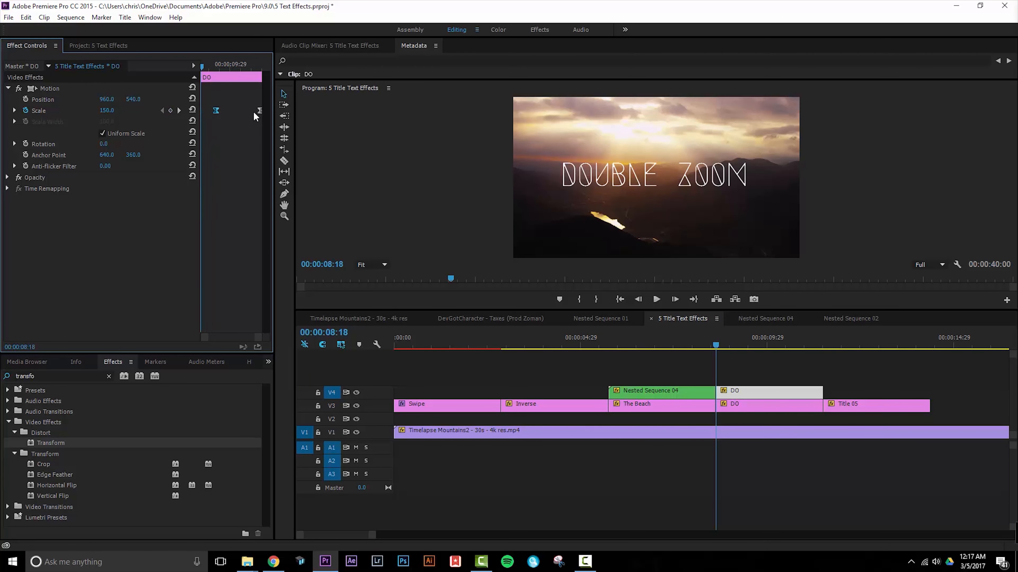
{"action": "key", "text": "space"}
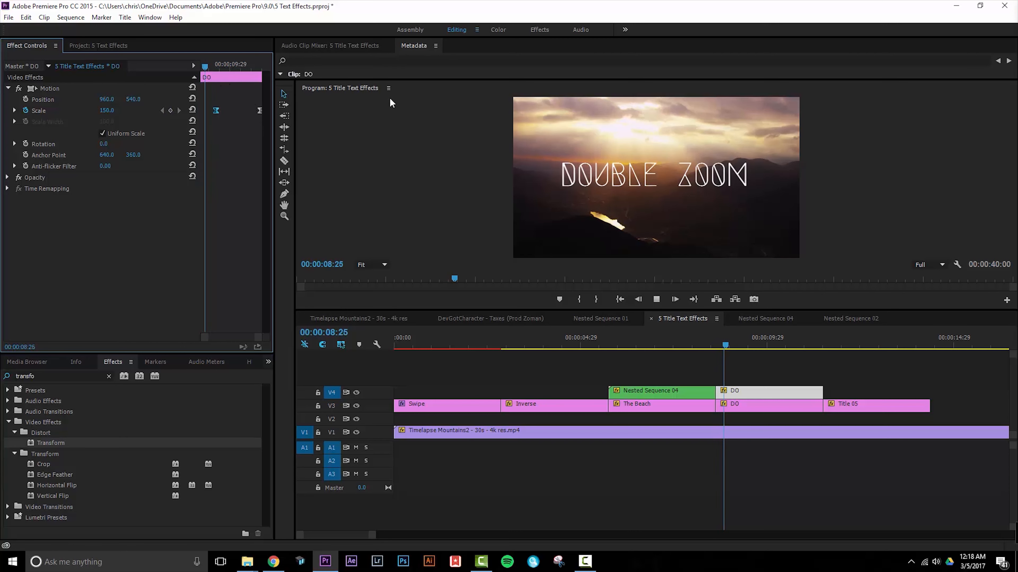
{"action": "left_click_drag", "start_coordinate": [716, 342], "coordinate": [736, 338]}
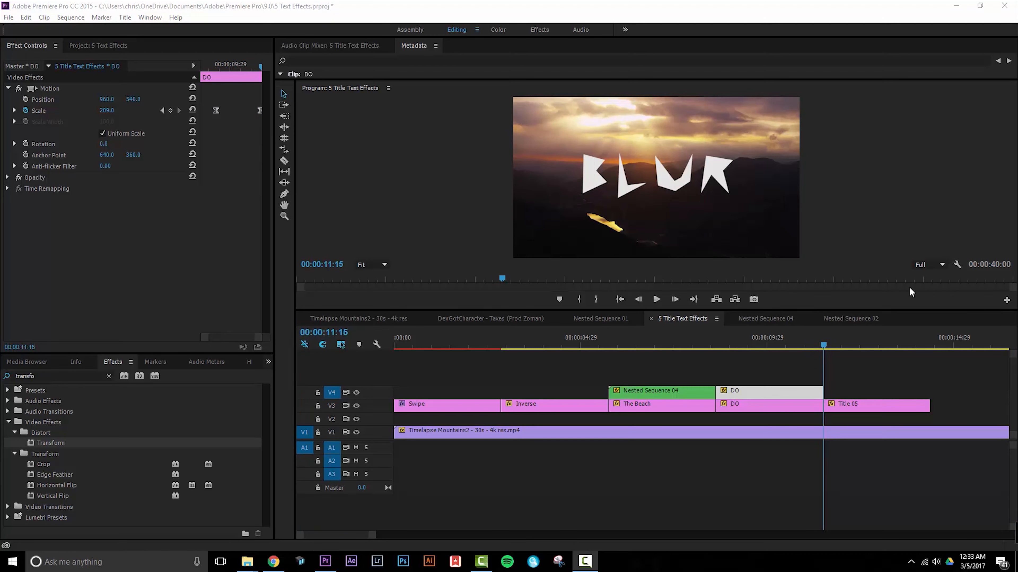
Find the Camera Blur effect and apply it to the Title 05 clip.
{"action": "left_click", "coordinate": [108, 376]}
{"action": "left_click", "coordinate": [96, 375]}
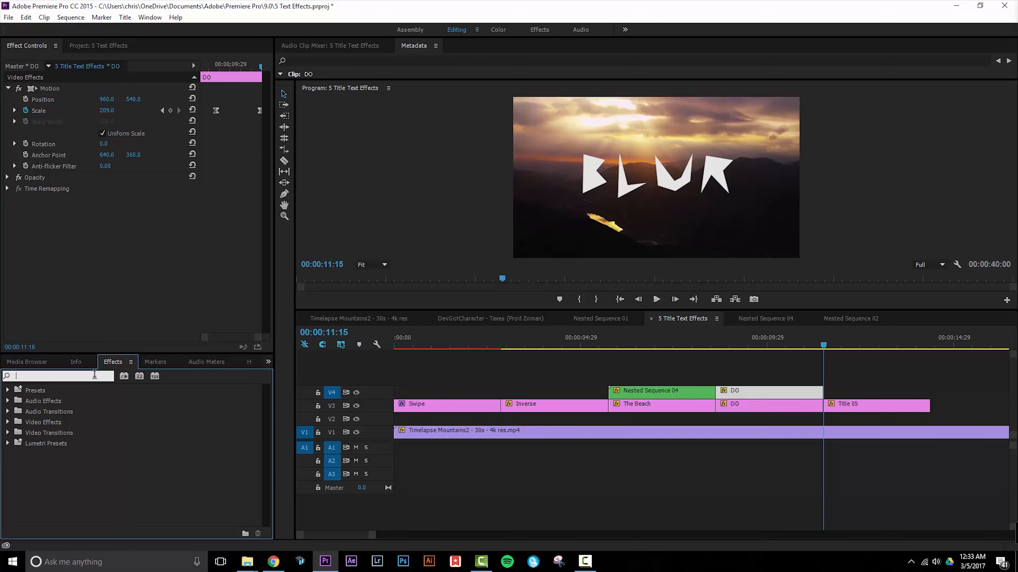
{"action": "type", "text": "camera"}
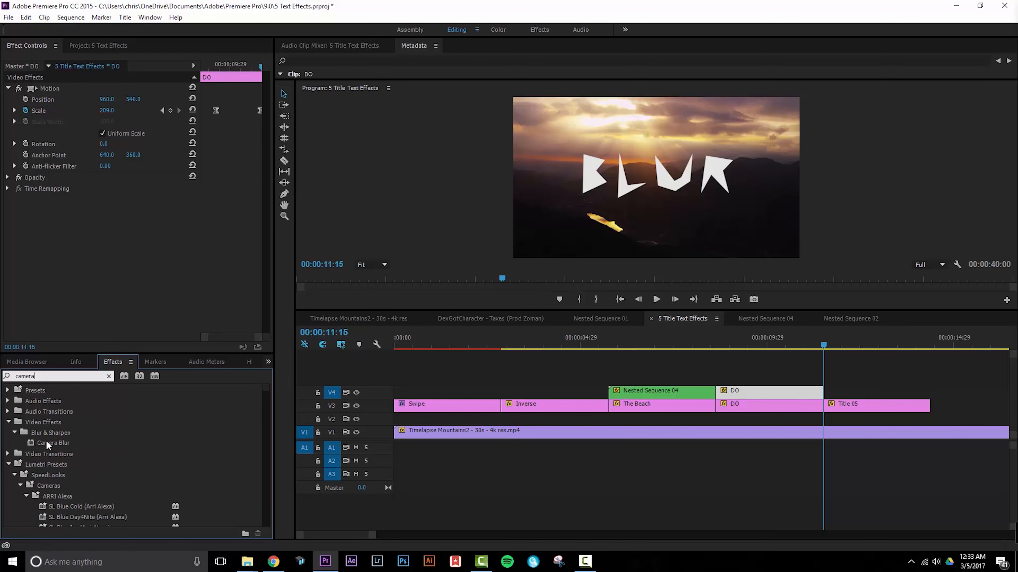
{"action": "left_click_drag", "start_coordinate": [50, 443], "coordinate": [857, 405]}
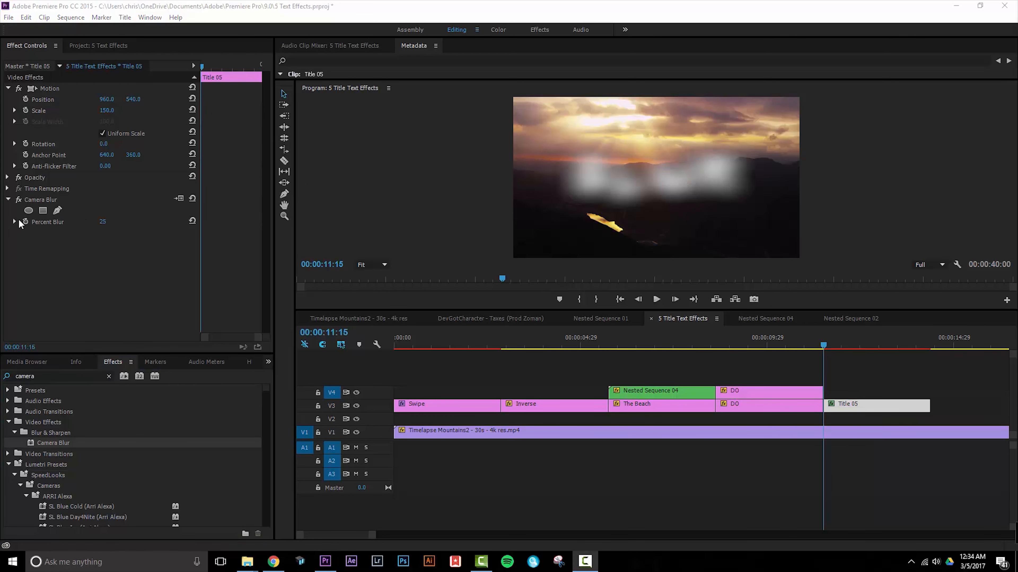
Keyframe Title 05's Percent Blur from 25 at the clip's start to 0 at 00:00:11:25.
{"action": "left_click", "coordinate": [25, 222]}
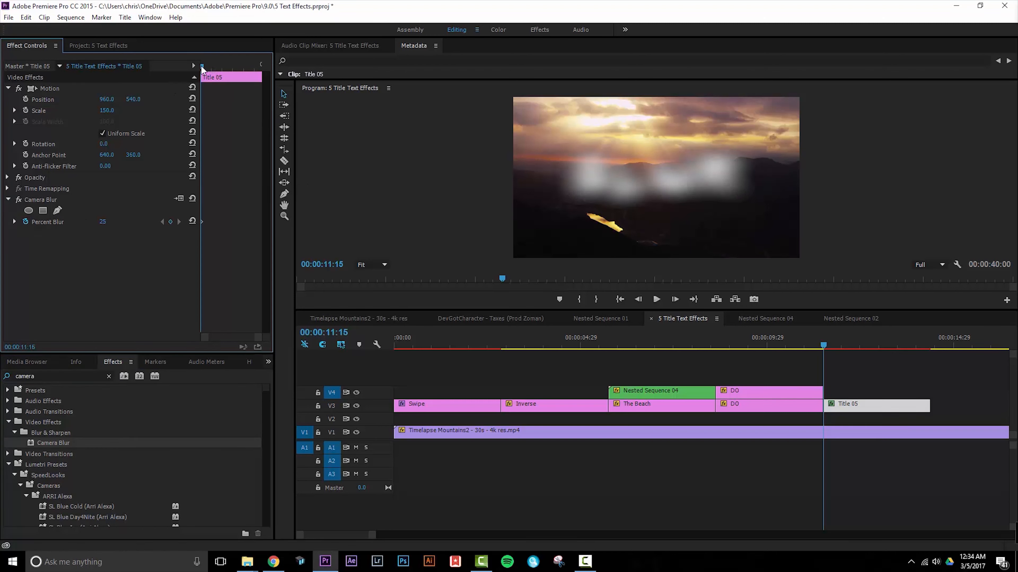
{"action": "key", "text": "Right"}
{"action": "key", "text": "Right"}
{"action": "key", "text": "Right"}
{"action": "key", "text": "Right"}
{"action": "key", "text": "Right"}
{"action": "key", "text": "Right"}
{"action": "key", "text": "Right"}
{"action": "key", "text": "Right"}
{"action": "key", "text": "Right"}
{"action": "key", "text": "Right"}
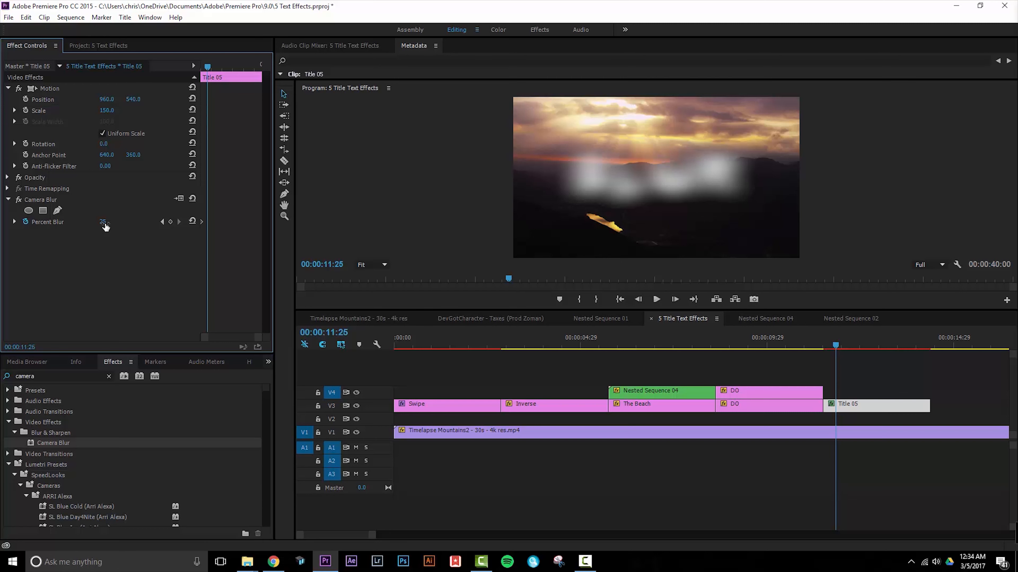
{"action": "left_click_drag", "start_coordinate": [106, 227], "coordinate": [90, 227]}
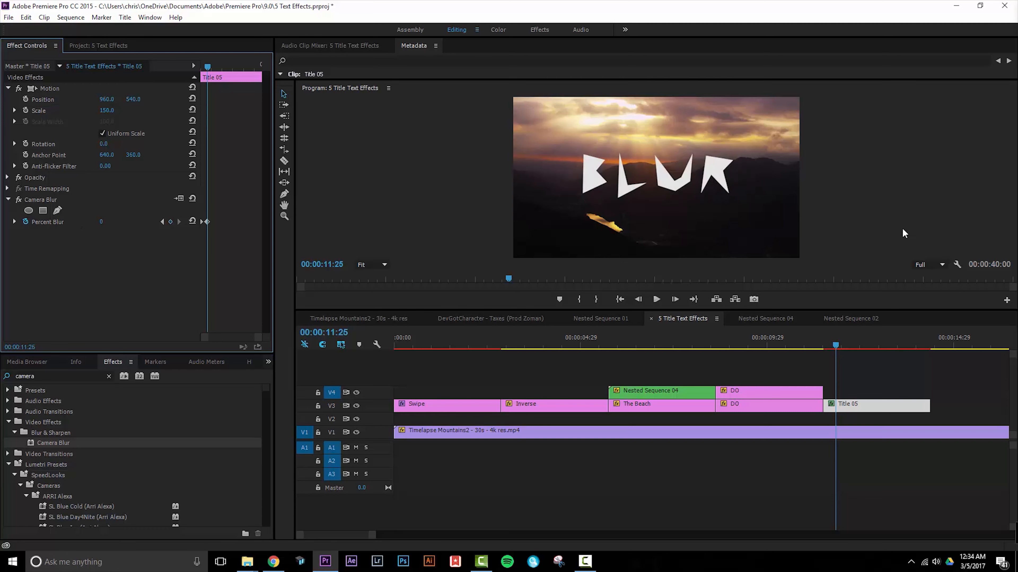
Keyframe Title 05's Opacity from 0% at the clip's start to 100% at 00:00:11:21 and play back the fade-in.
{"action": "left_click_drag", "start_coordinate": [209, 65], "coordinate": [83, 91]}
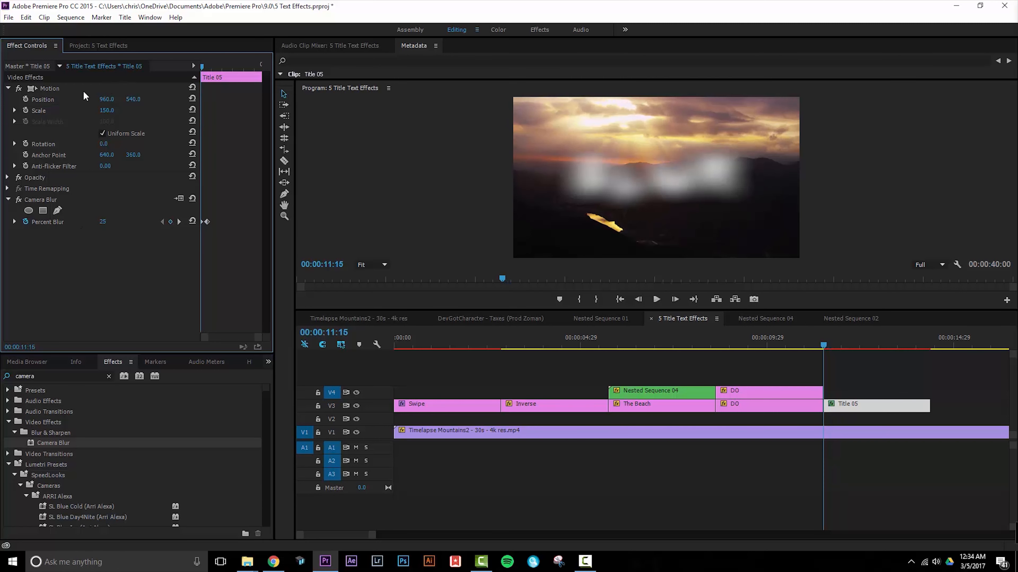
{"action": "left_click", "coordinate": [8, 177]}
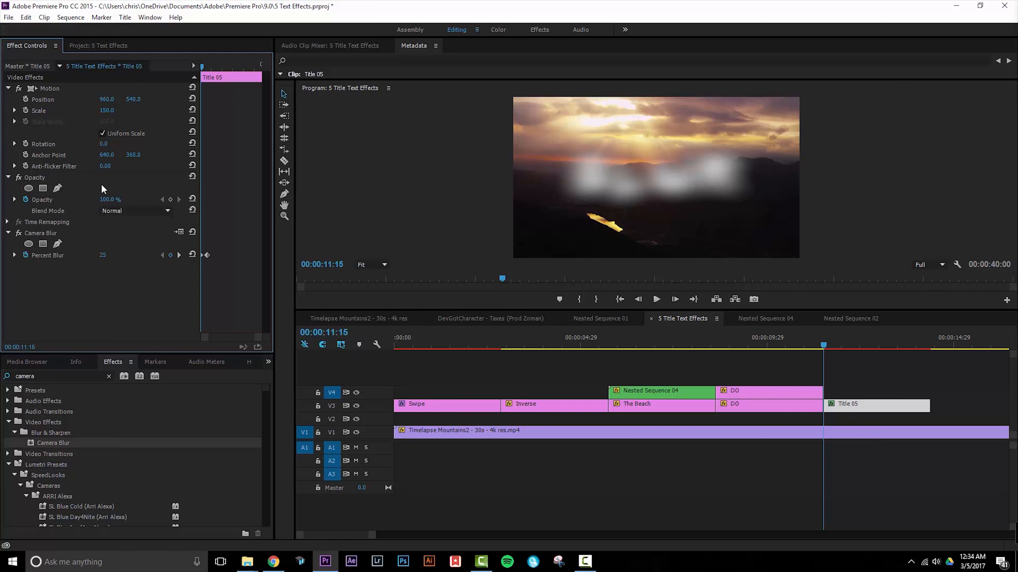
{"action": "left_click", "coordinate": [171, 199]}
{"action": "left_click_drag", "start_coordinate": [112, 203], "coordinate": [100, 201]}
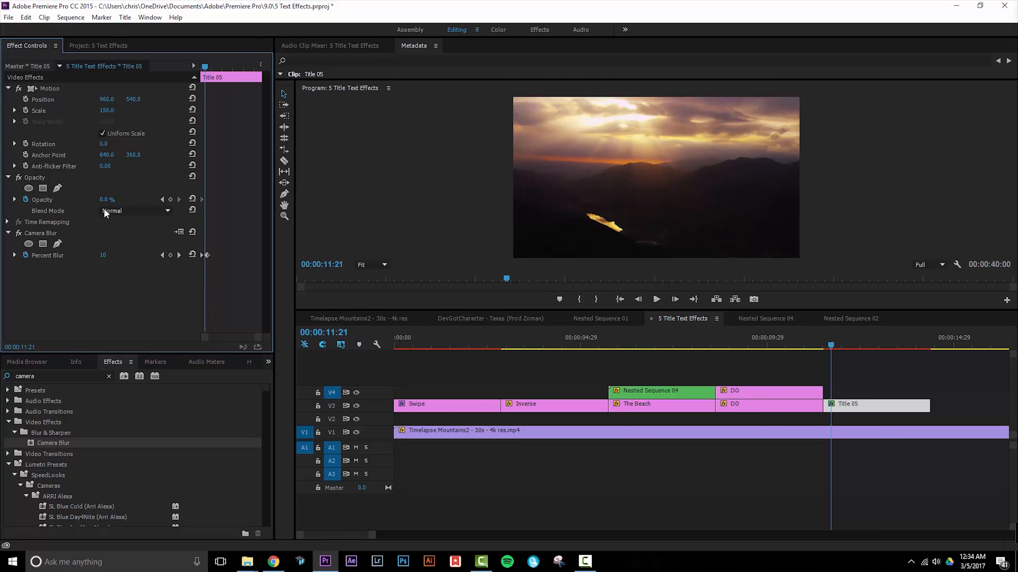
{"action": "left_click_drag", "start_coordinate": [105, 200], "coordinate": [116, 200]}
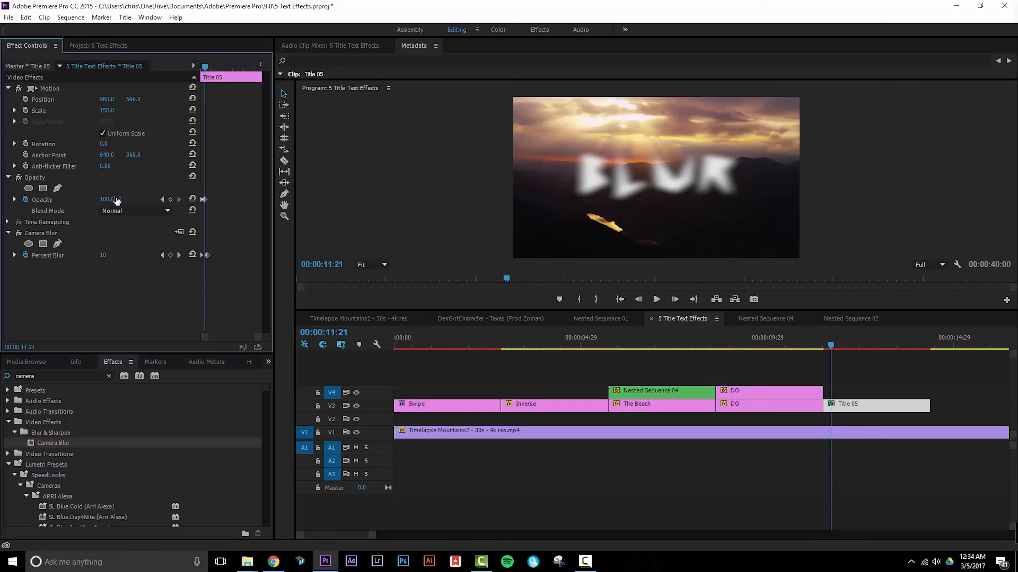
{"action": "key", "text": "space"}
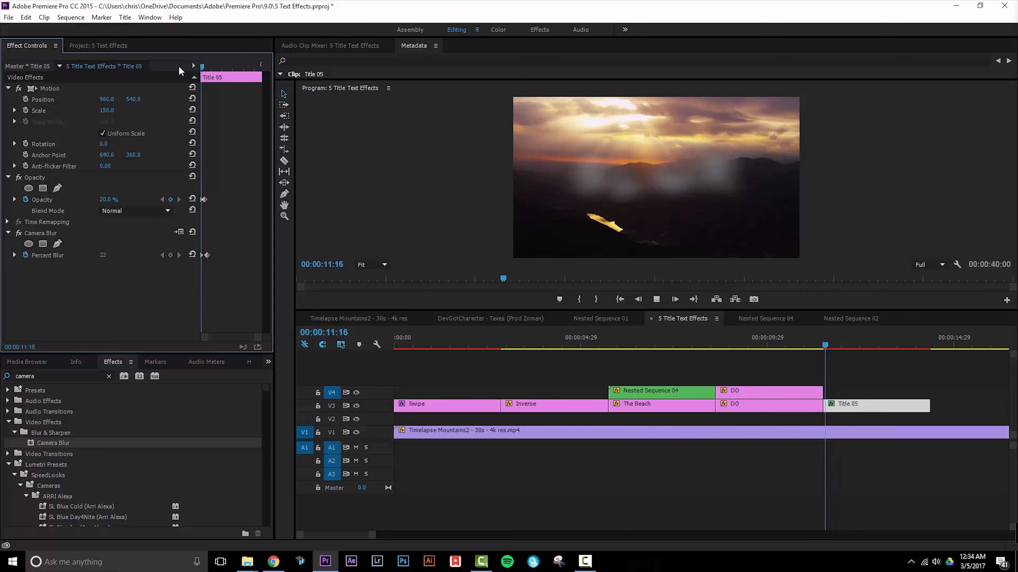
{"action": "key", "text": "space"}
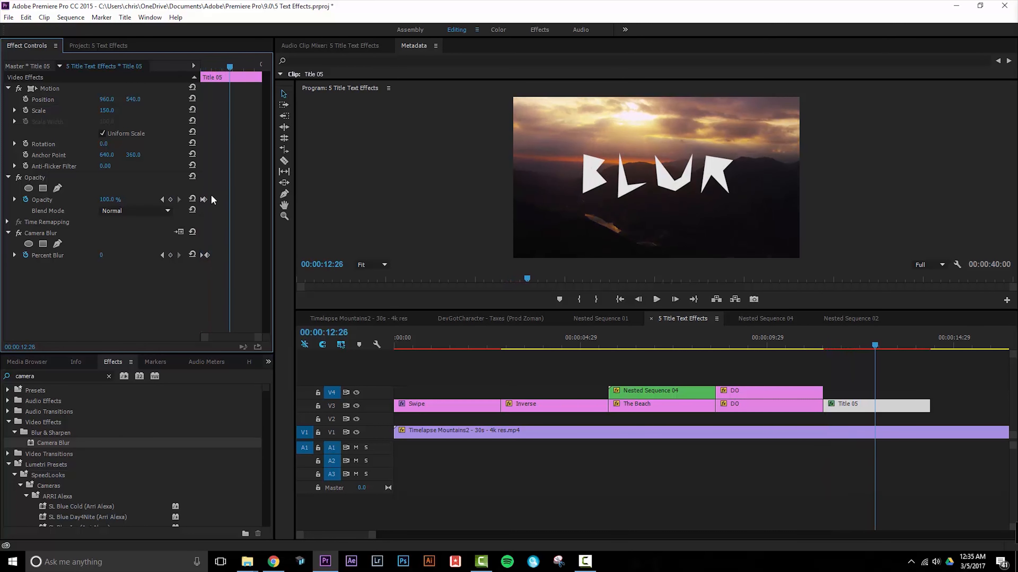
Keyframe Title 05's Opacity from 100% at 00:00:12:26 to 0% at 00:00:13:02 and play back the title's blur-in and fade-out.
{"action": "left_click", "coordinate": [172, 200]}
{"action": "key", "text": "Right"}
{"action": "key", "text": "Right"}
{"action": "key", "text": "Right"}
{"action": "key", "text": "Right"}
{"action": "key", "text": "Right"}
{"action": "key", "text": "Right"}
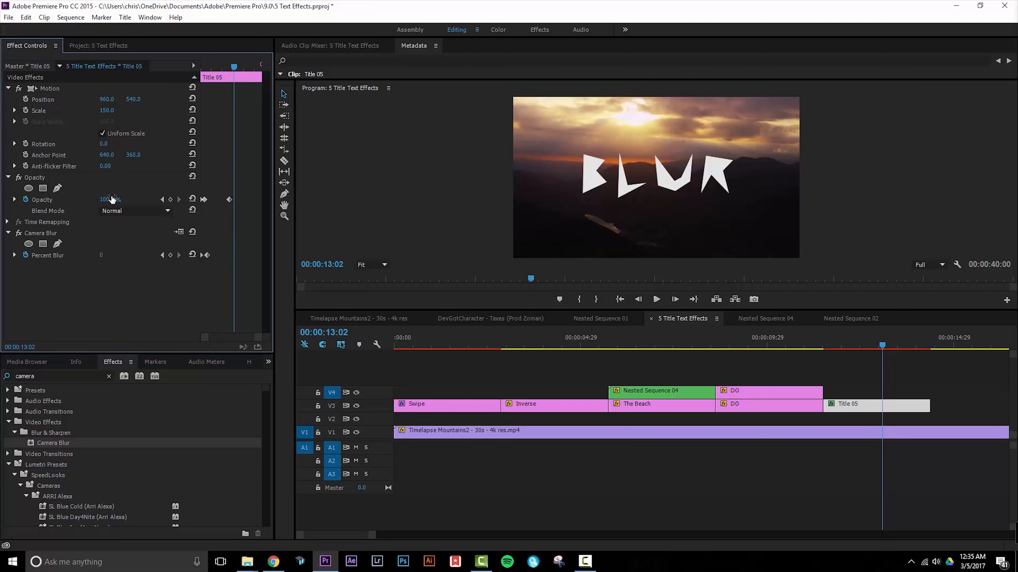
{"action": "left_click_drag", "start_coordinate": [107, 200], "coordinate": [60, 200]}
{"action": "left_click_drag", "start_coordinate": [231, 68], "coordinate": [128, 70]}
{"action": "key", "text": "space"}
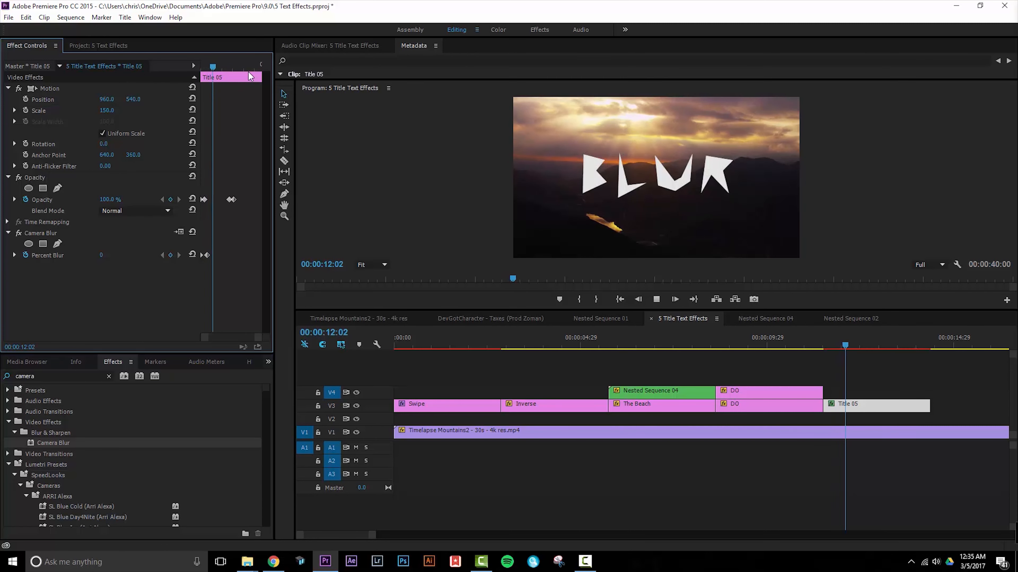
{"action": "key", "text": "space"}
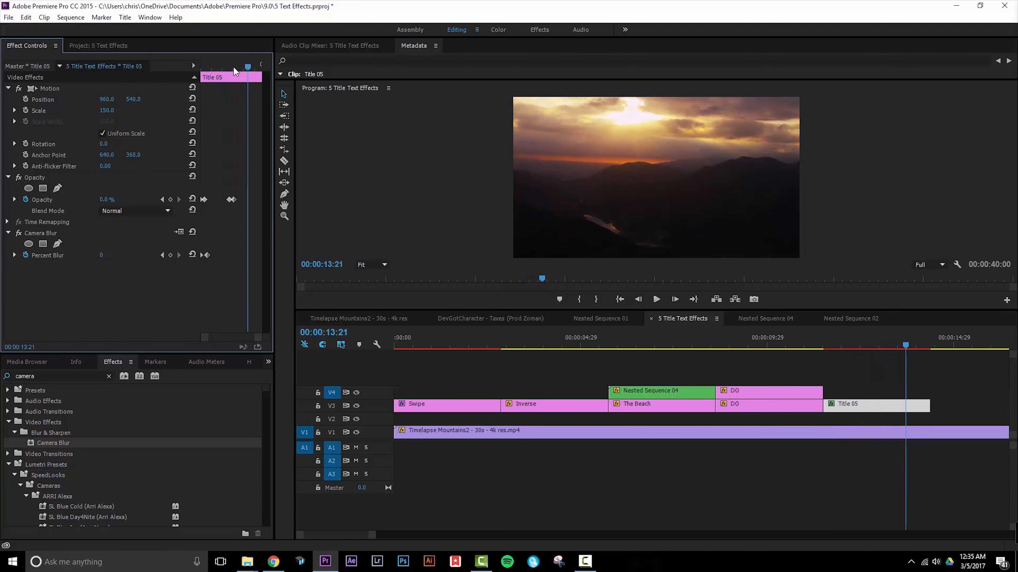
{"action": "left_click_drag", "start_coordinate": [235, 71], "coordinate": [108, 76]}
{"action": "key", "text": "space"}
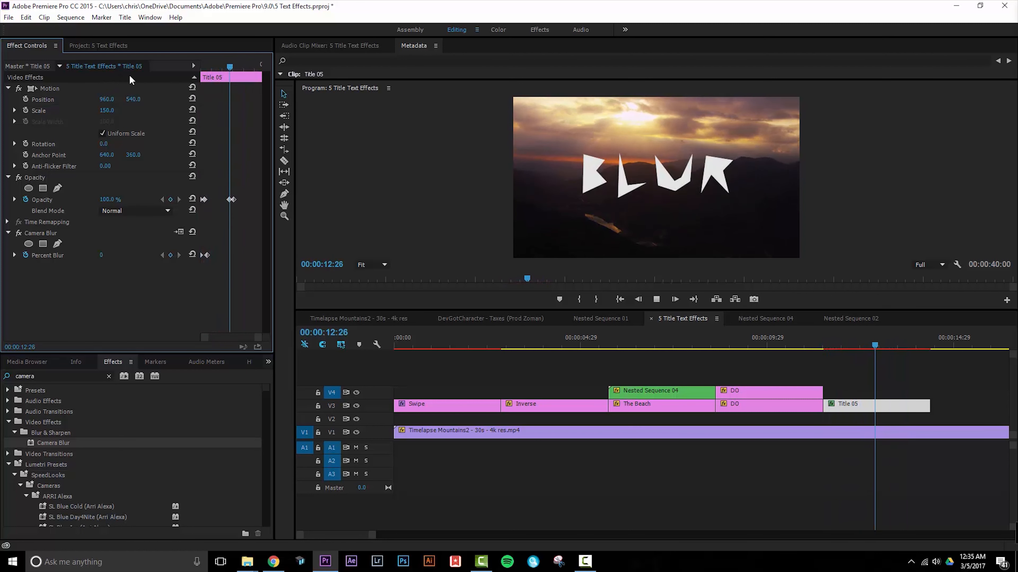
{"action": "key", "text": "space"}
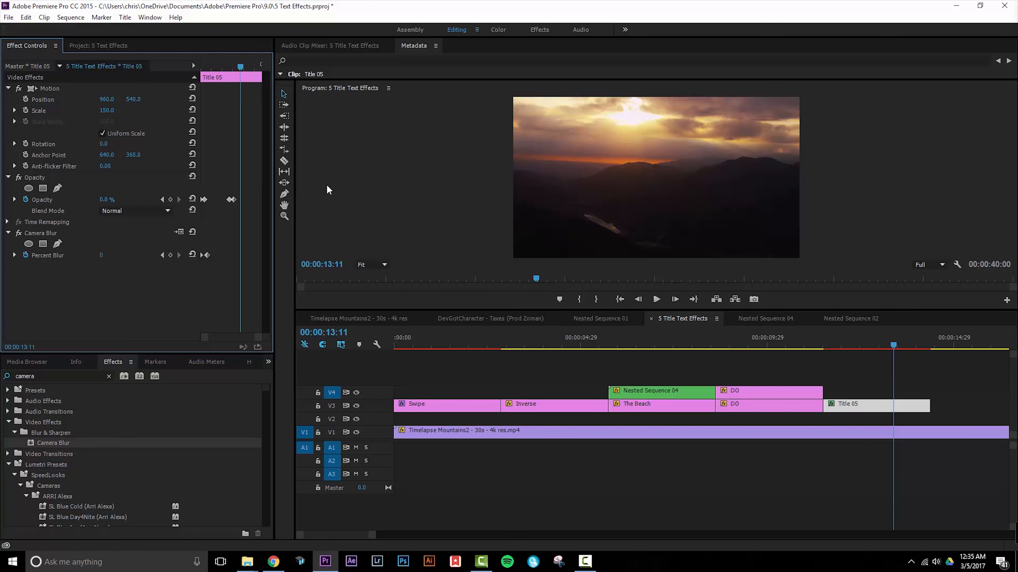